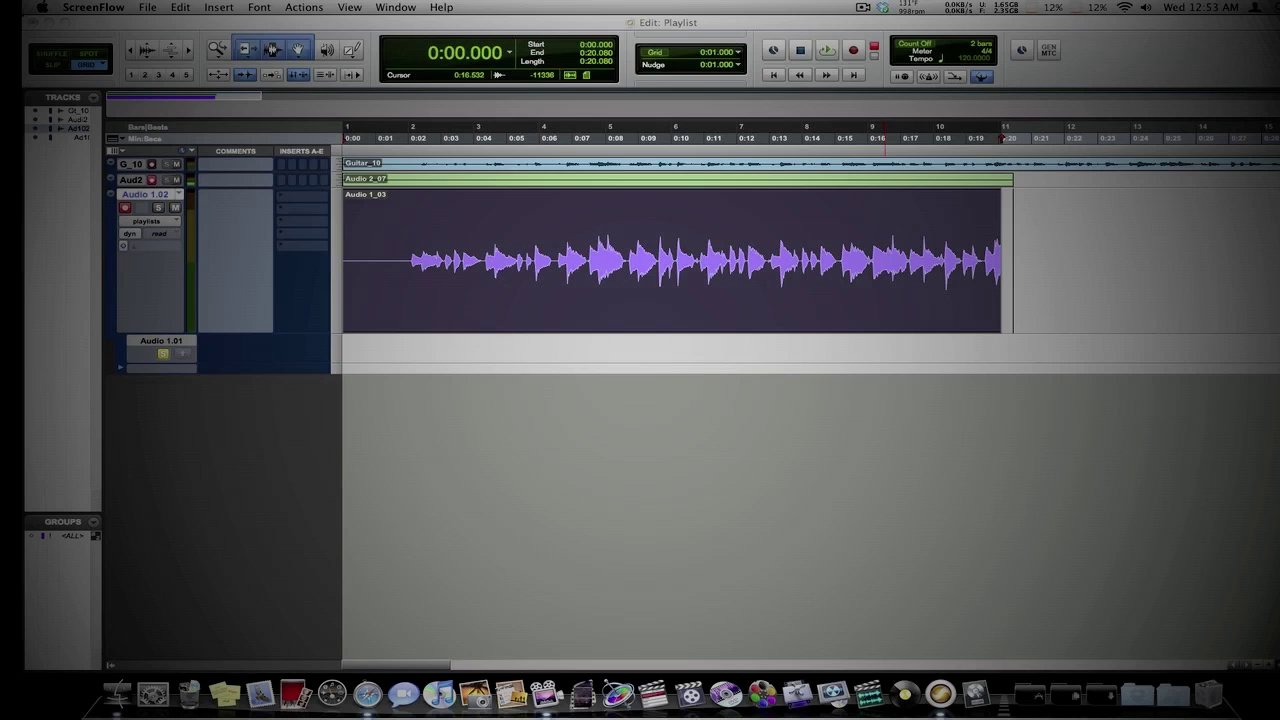
Switch to Pro Tools, set the Audio 1.02 track view to waveform, and play the take from the session start
{"action": "key", "text": "super+Tab"}
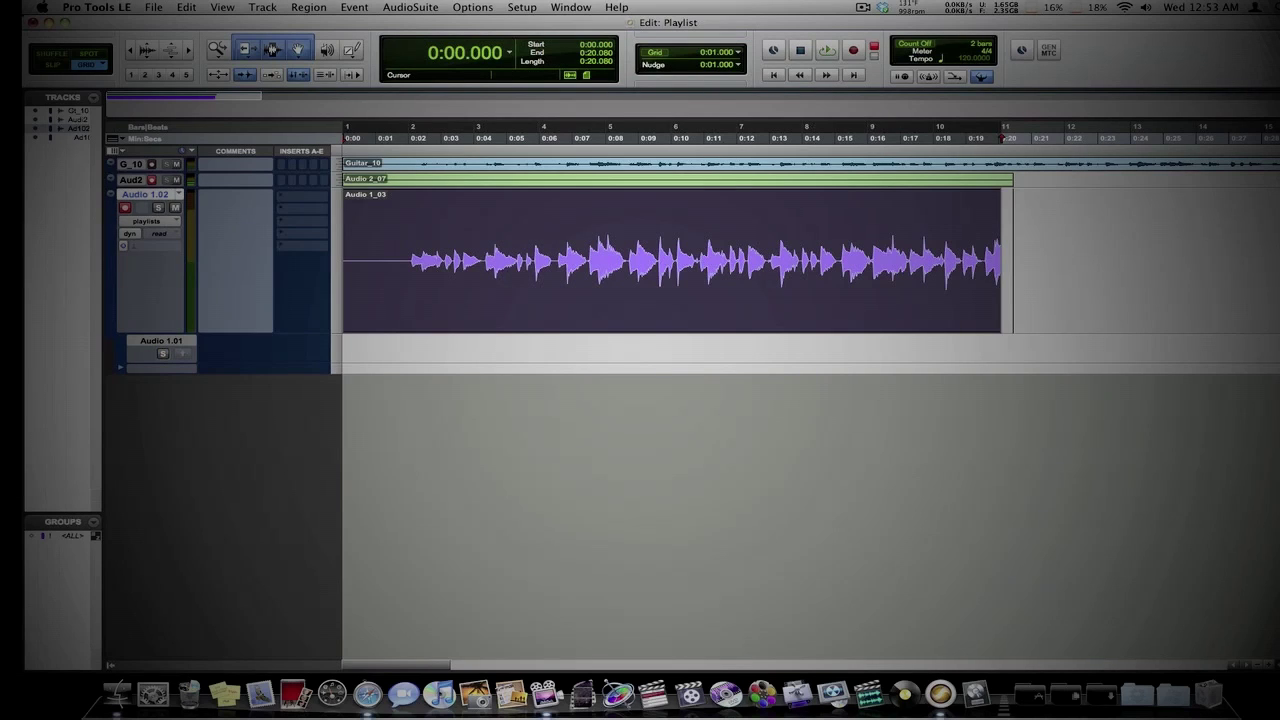
{"action": "left_click", "coordinate": [149, 221]}
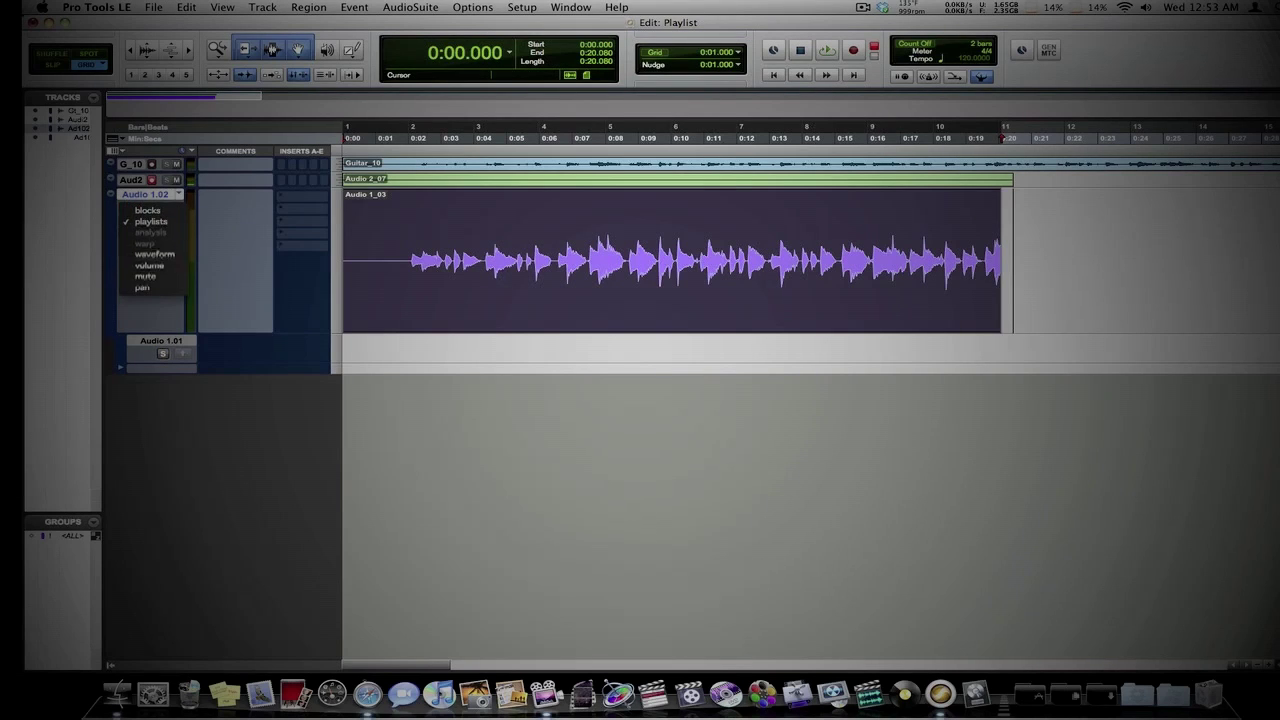
{"action": "left_click", "coordinate": [149, 254]}
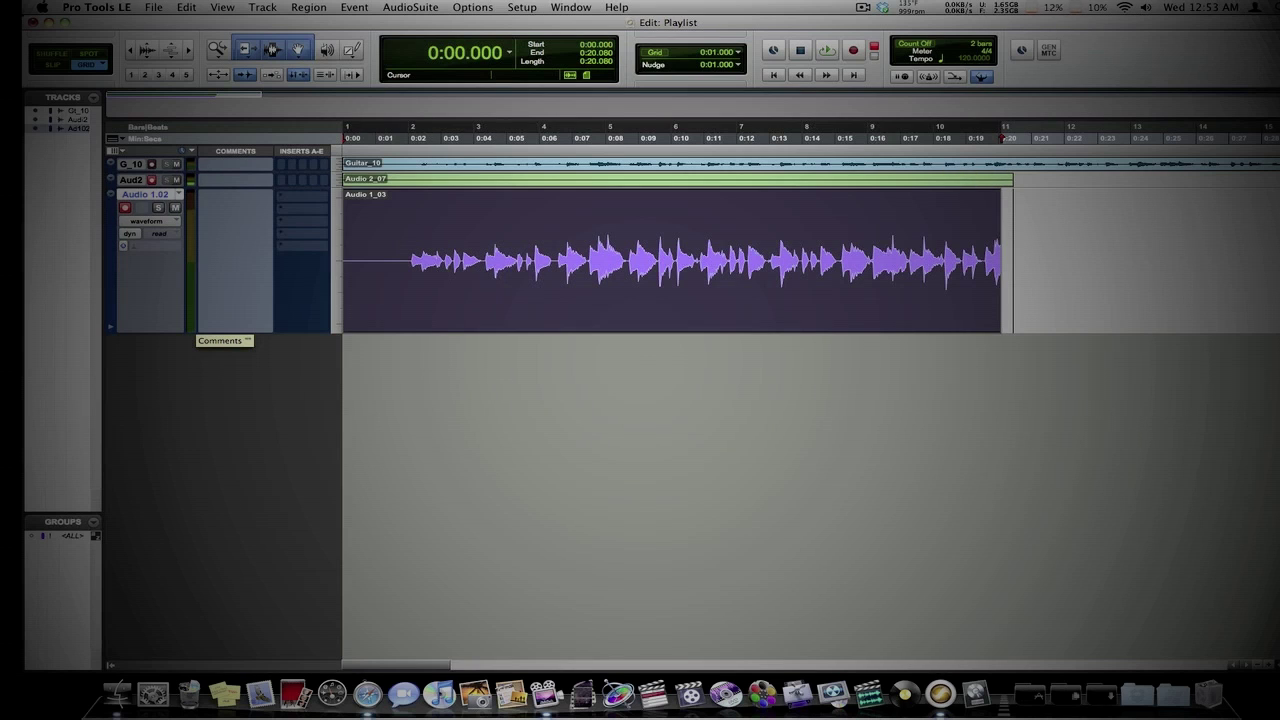
{"action": "key", "text": "space"}
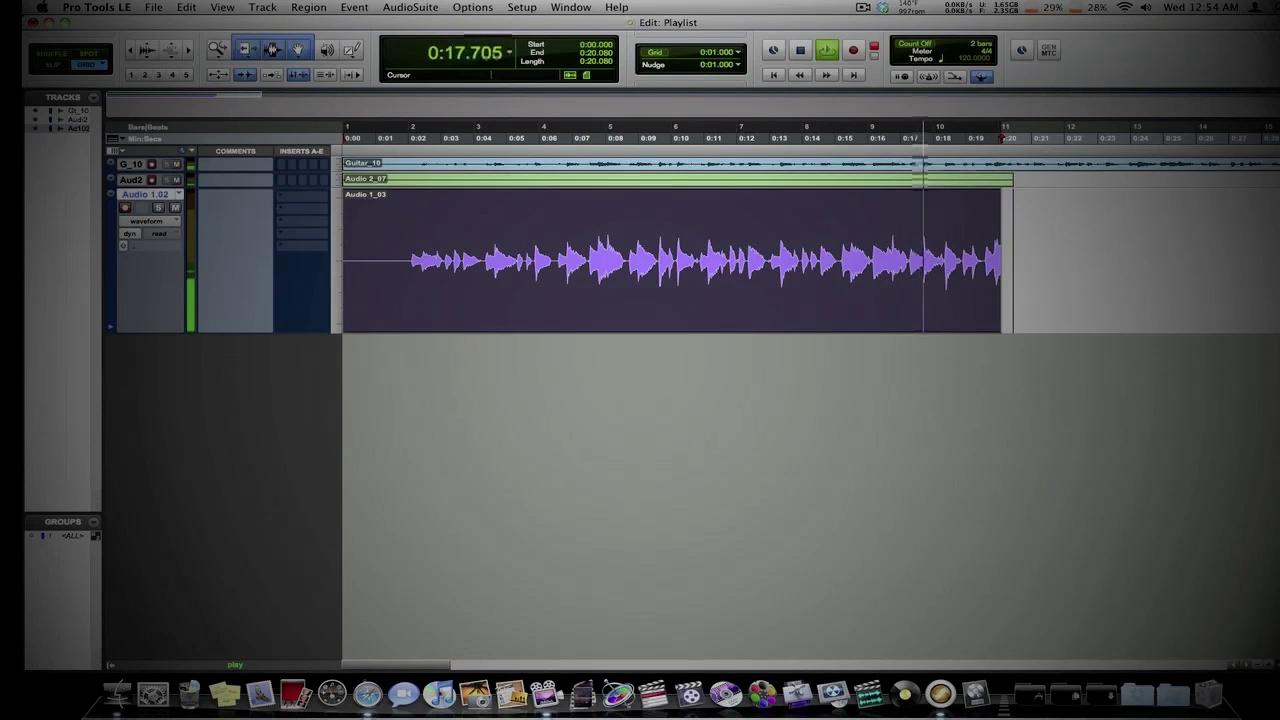
{"action": "key", "text": "space"}
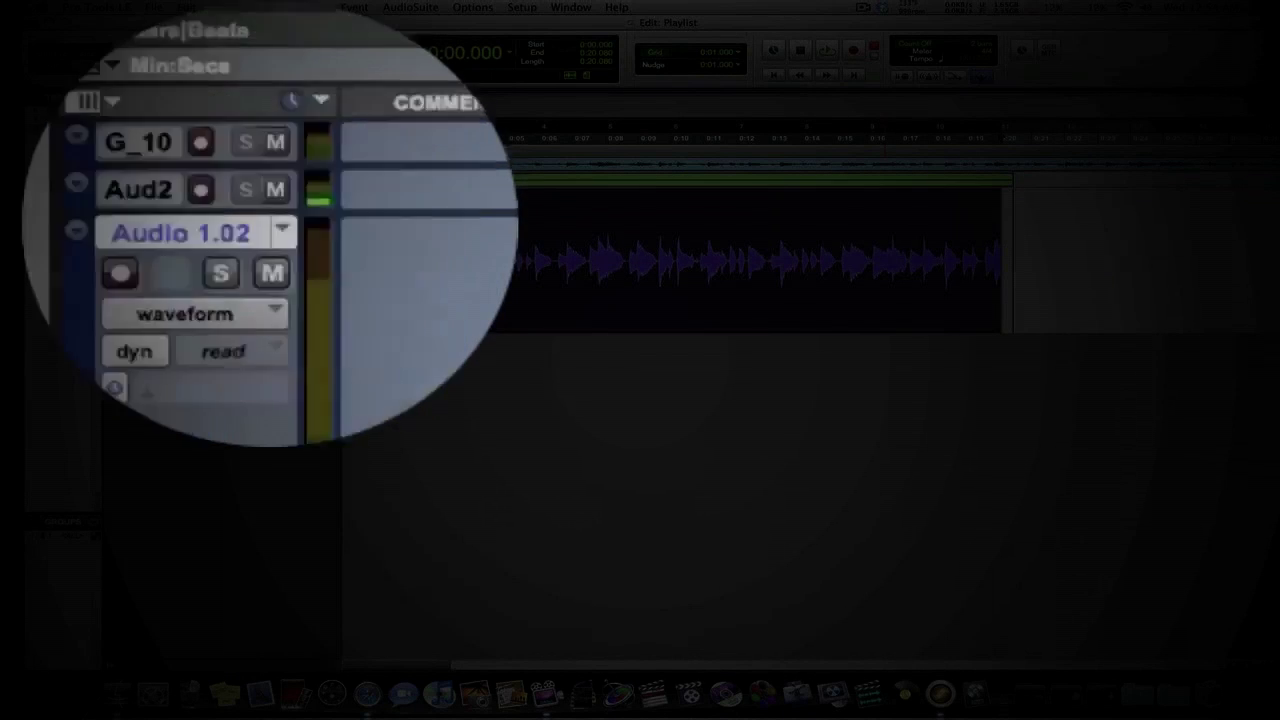
Create a new playlist named Audio 1.03 on the Audio 1.02 track
{"action": "left_click", "coordinate": [266, 222]}
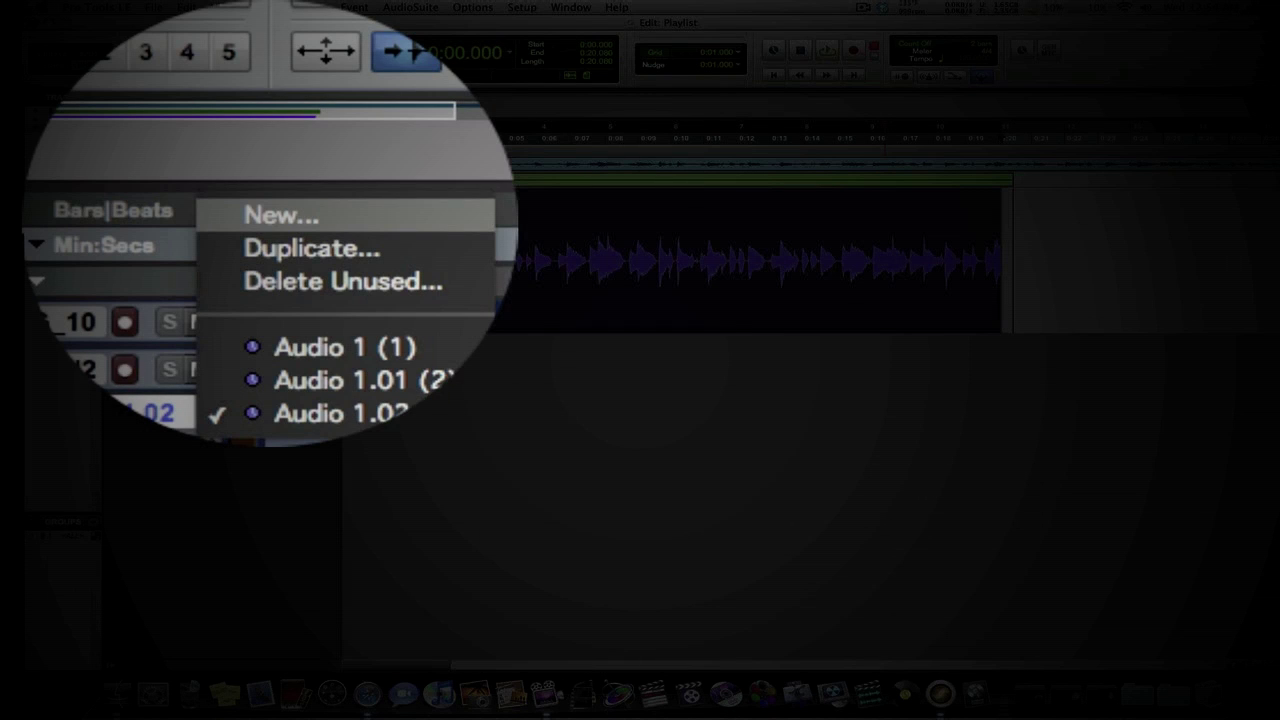
{"action": "left_click", "coordinate": [281, 215]}
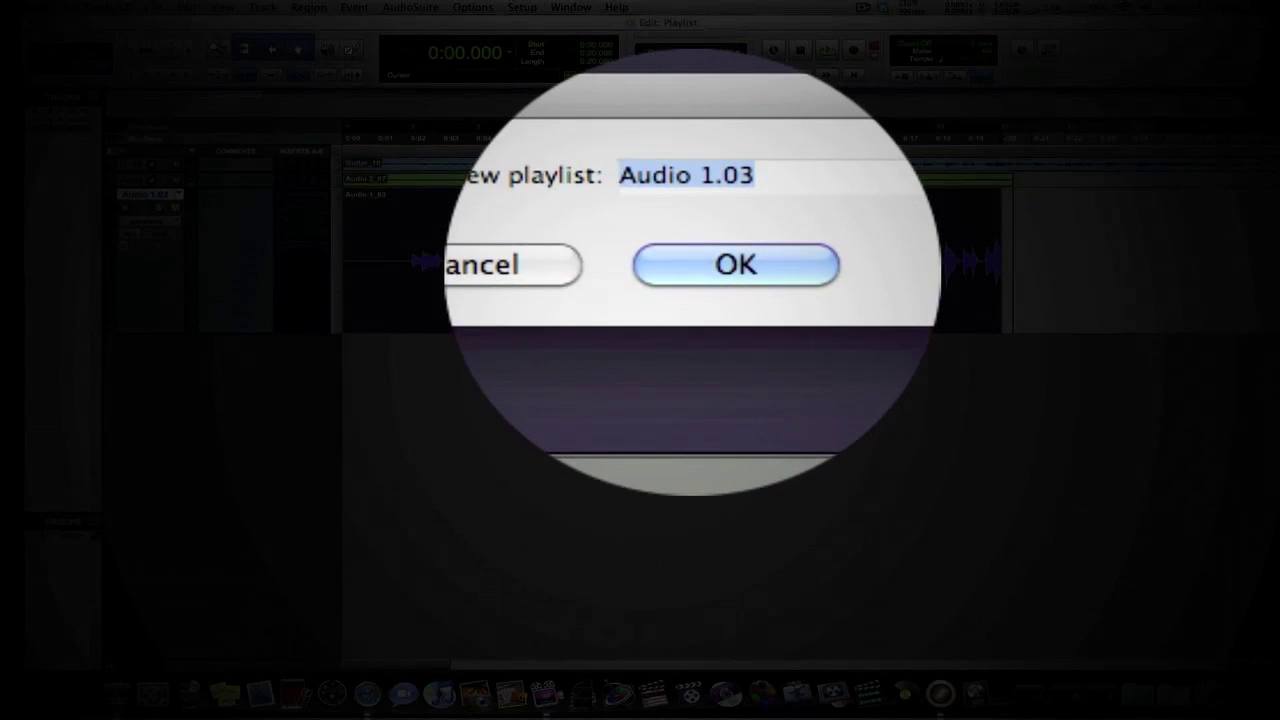
{"action": "key", "text": "Return"}
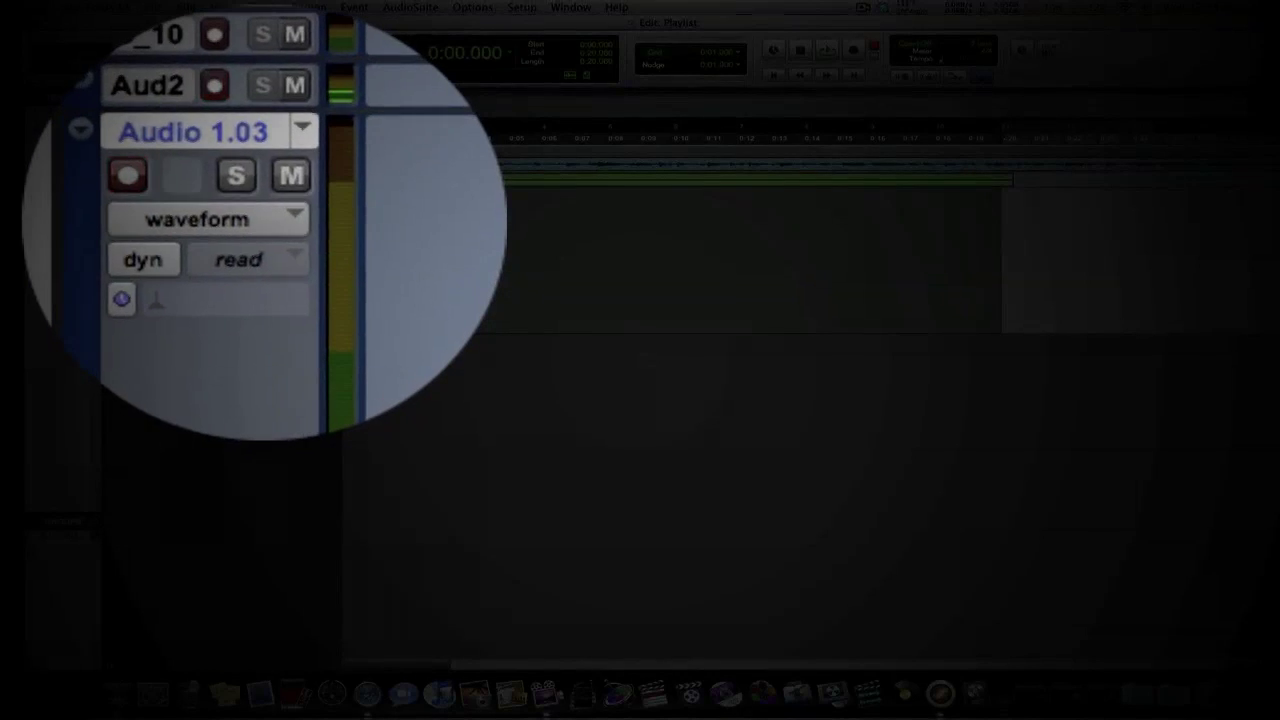
Set the Audio 1.03 track view to playlists and solo the Audio 1.02 lane
{"action": "left_click", "coordinate": [148, 221]}
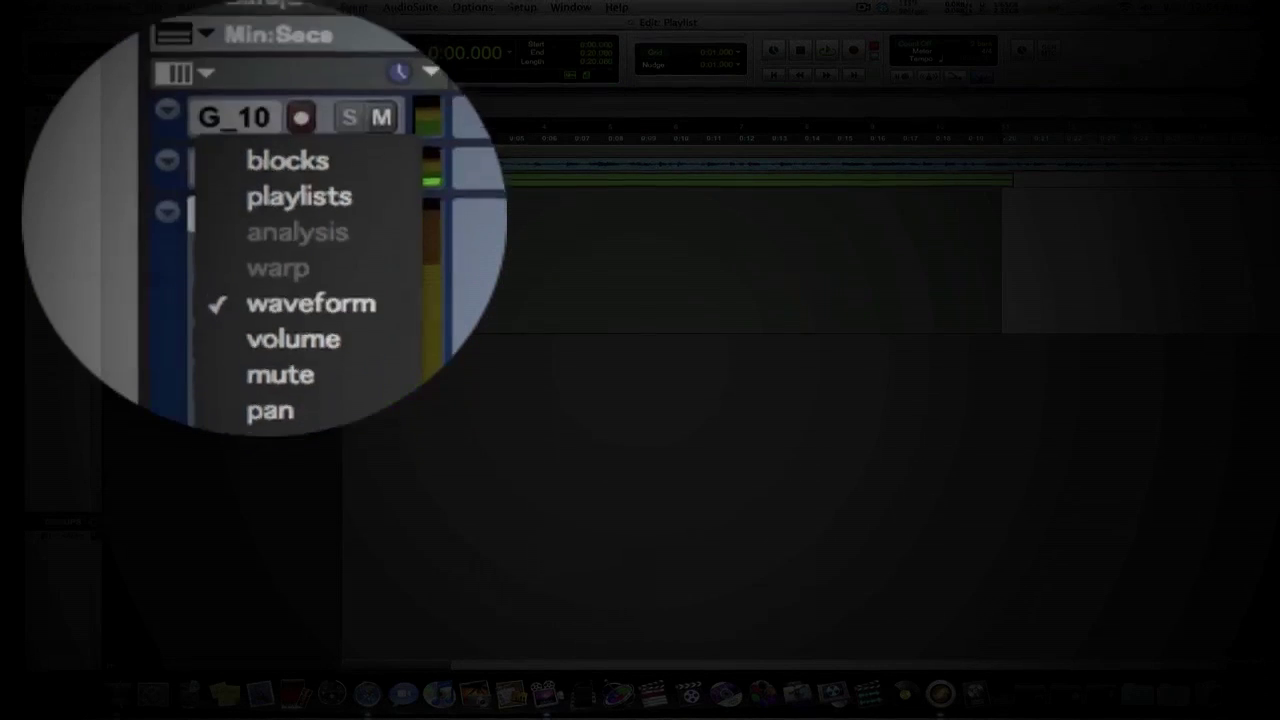
{"action": "left_click", "coordinate": [212, 113]}
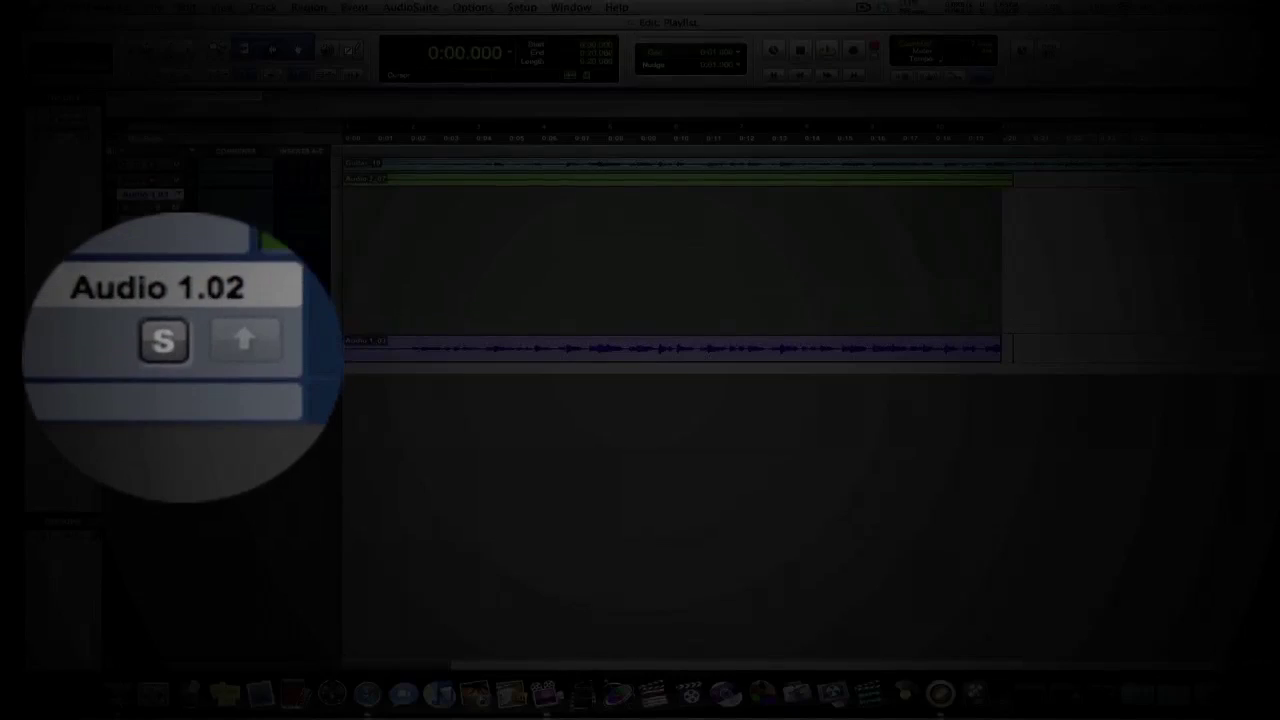
{"action": "left_click", "coordinate": [163, 353]}
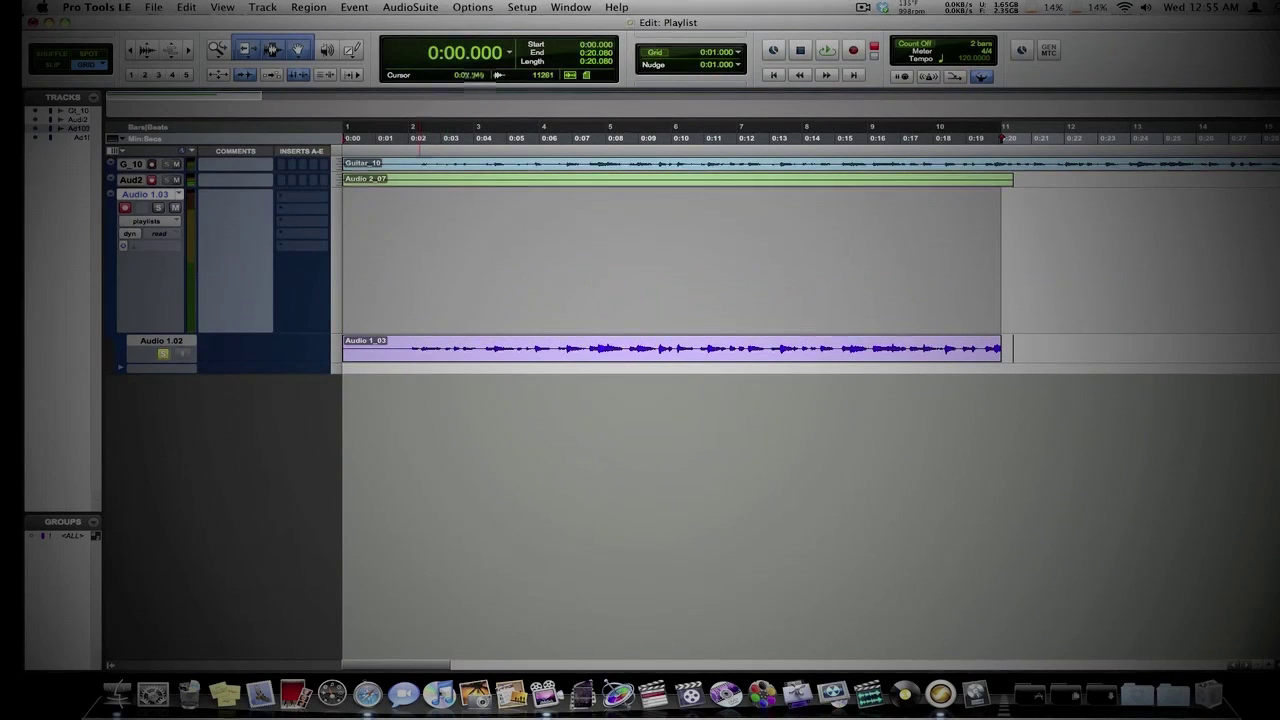
Play the soloed Audio 1.02 lane from 0:02.000 and stop playback
{"action": "left_click", "coordinate": [408, 348]}
{"action": "key", "text": "space"}
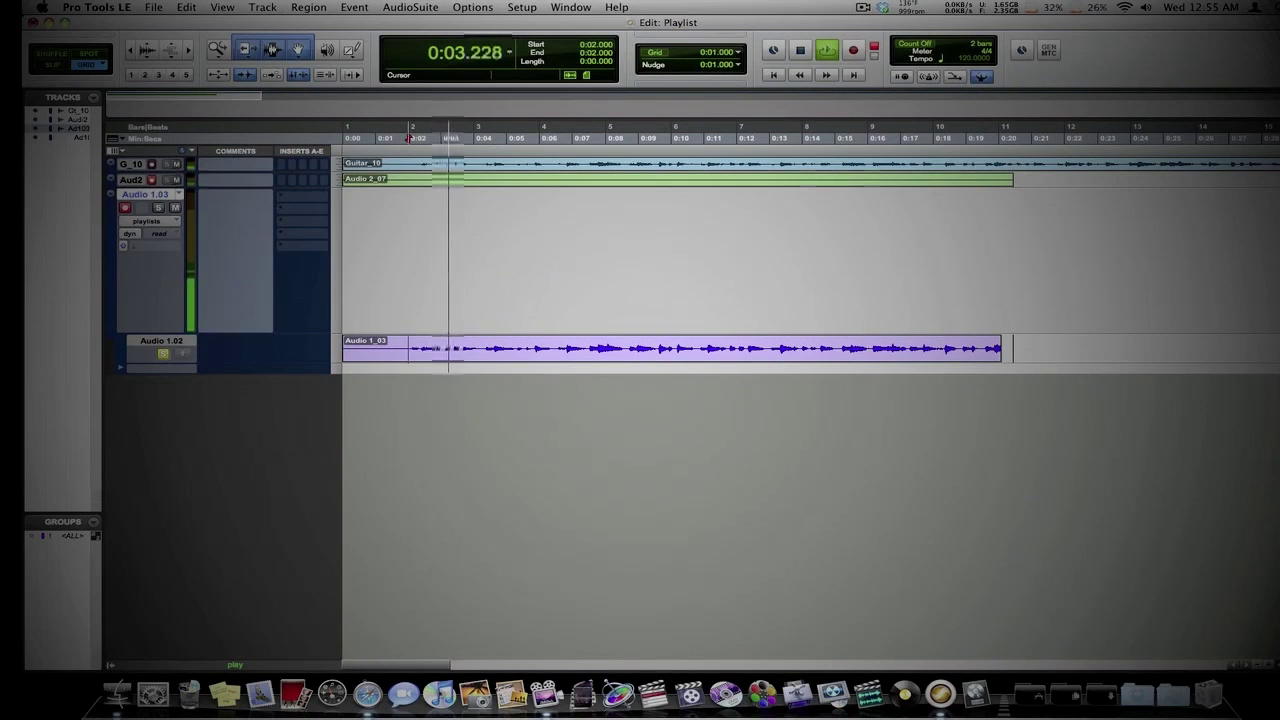
{"action": "key", "text": "space"}
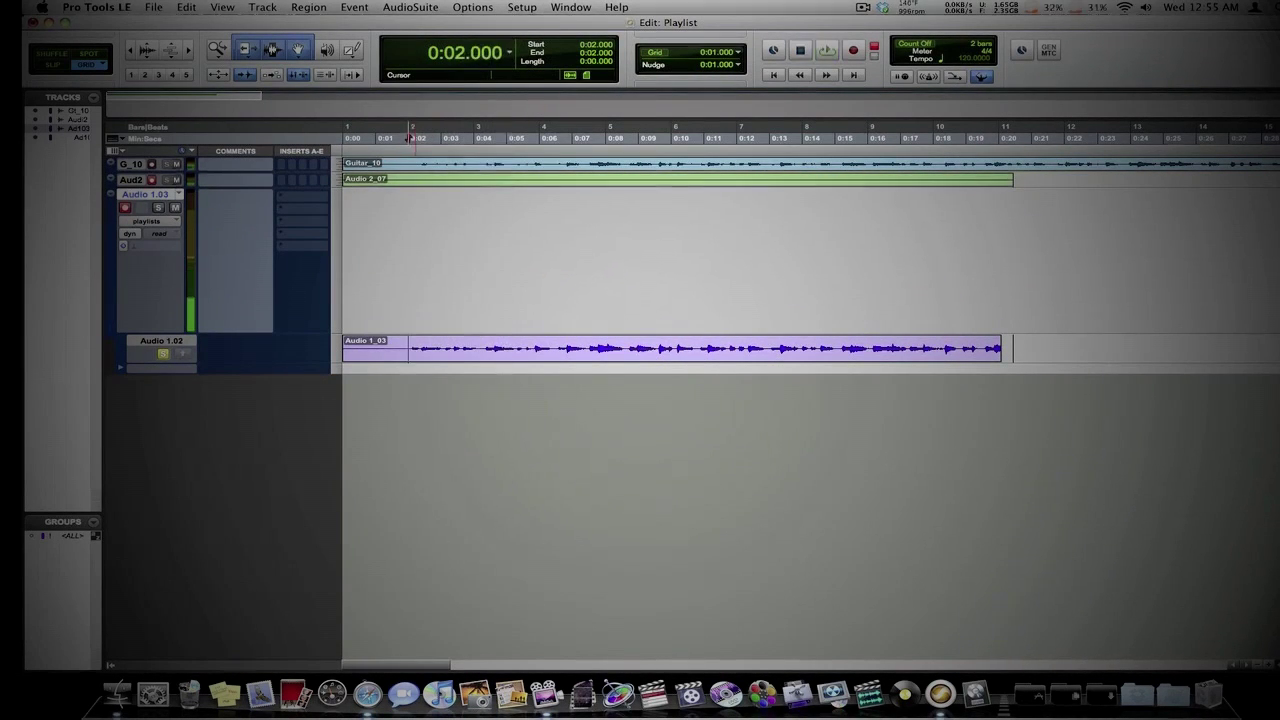
Record a new take of about 20 seconds on the Audio 1.03 playlist from the session start
{"action": "key", "text": "Return"}
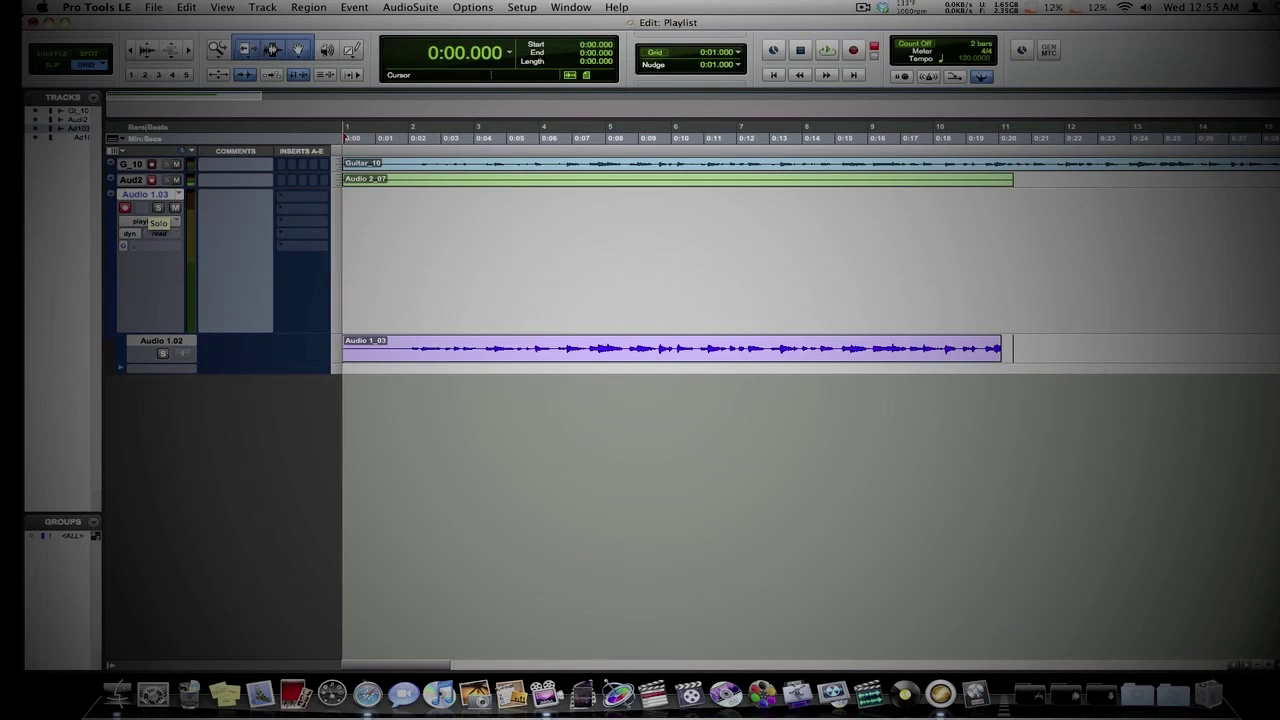
{"action": "key", "text": "3"}
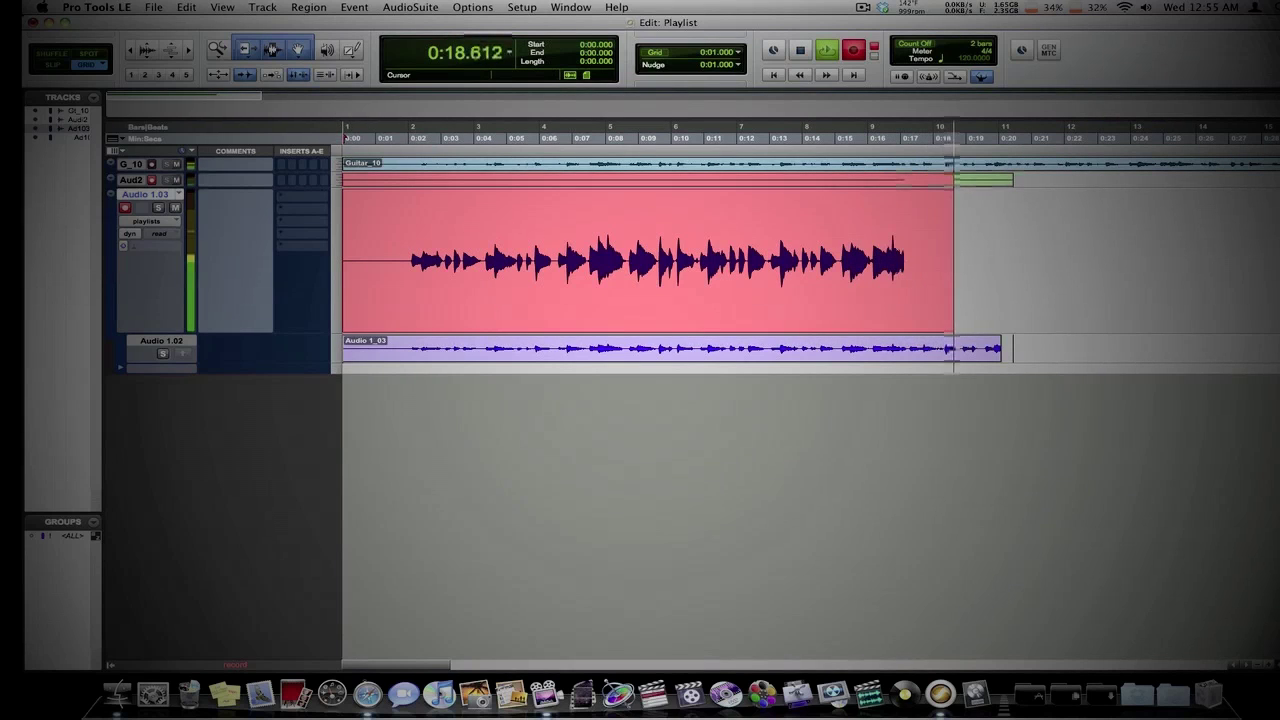
{"action": "key", "text": "space"}
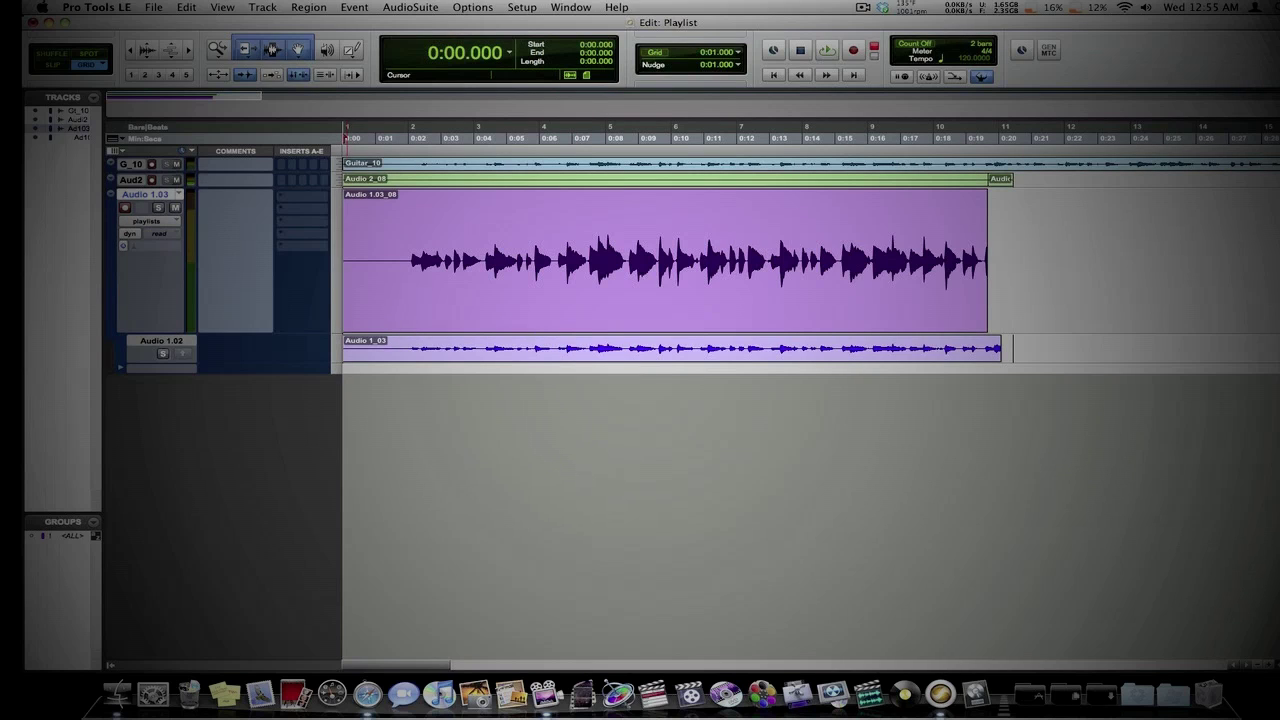
Solo the Audio 1.02 lane and toggle the main Audio 1.03 track's solo on and off
{"action": "key", "text": "shift+s"}
{"action": "key", "text": "shift+s"}
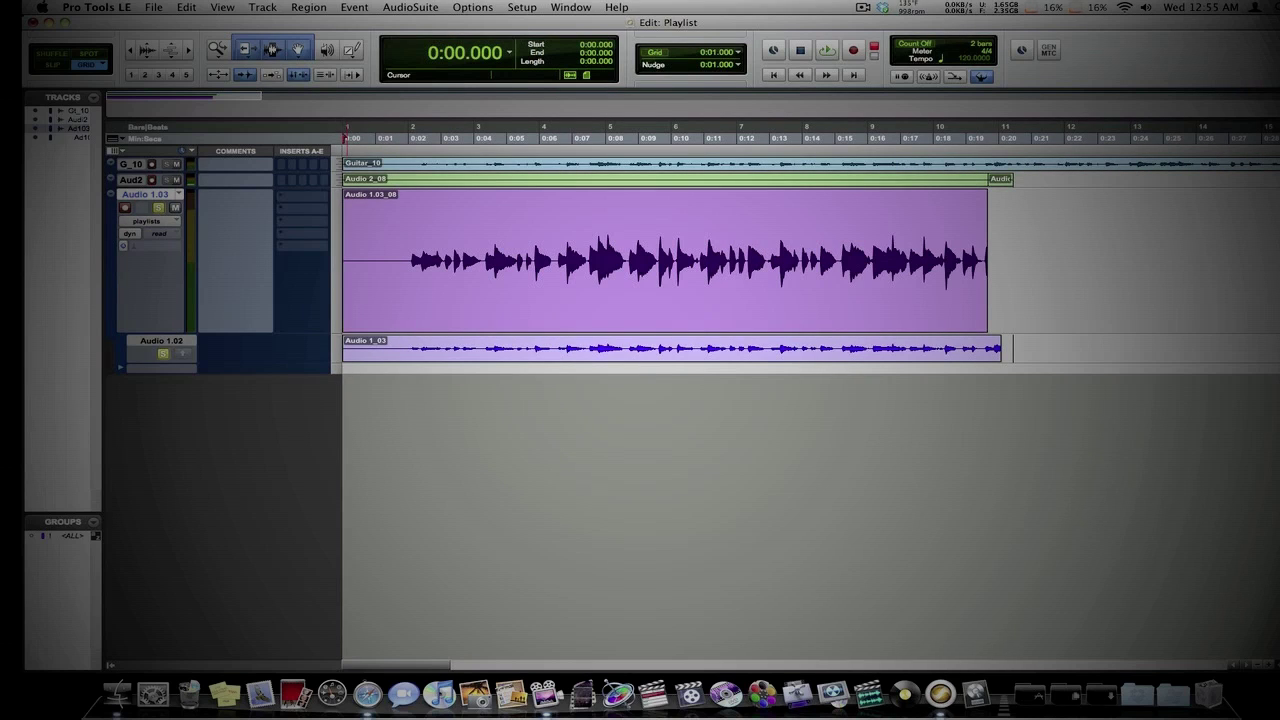
{"action": "key", "text": "shift+s"}
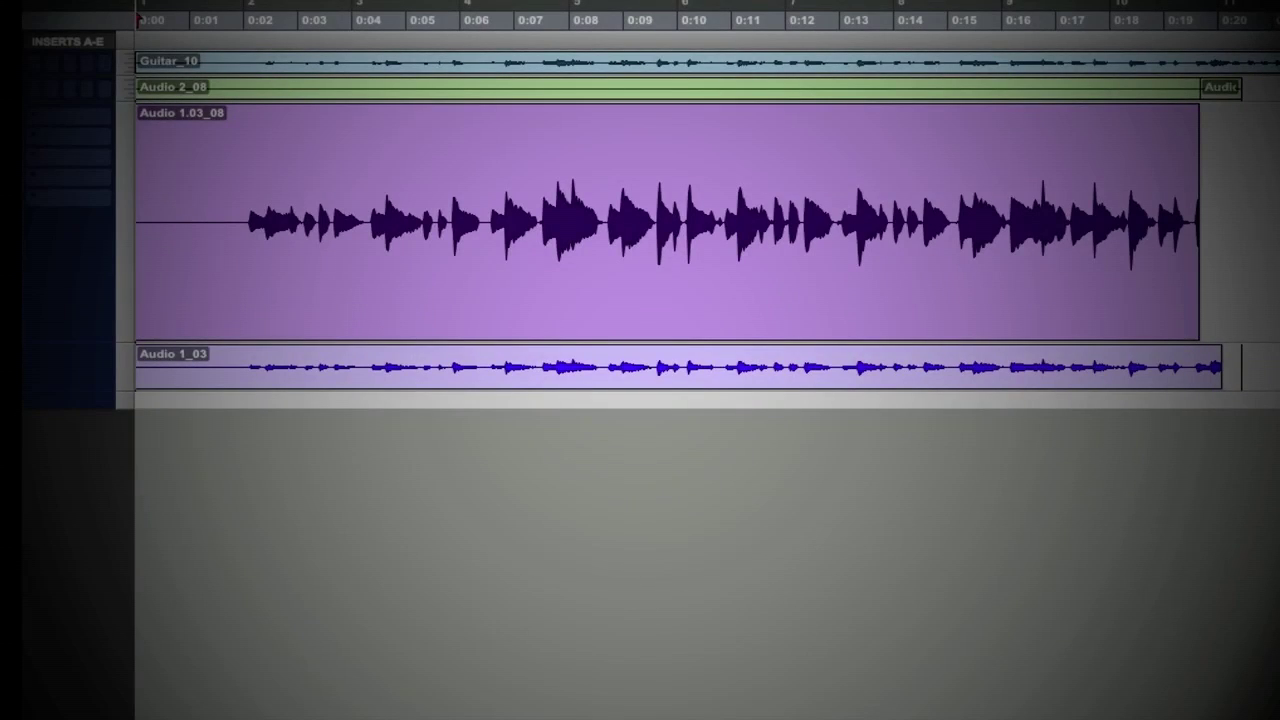
Open the Preferences and set the transport's record mode to Loop
{"action": "left_click", "coordinate": [521, 7]}
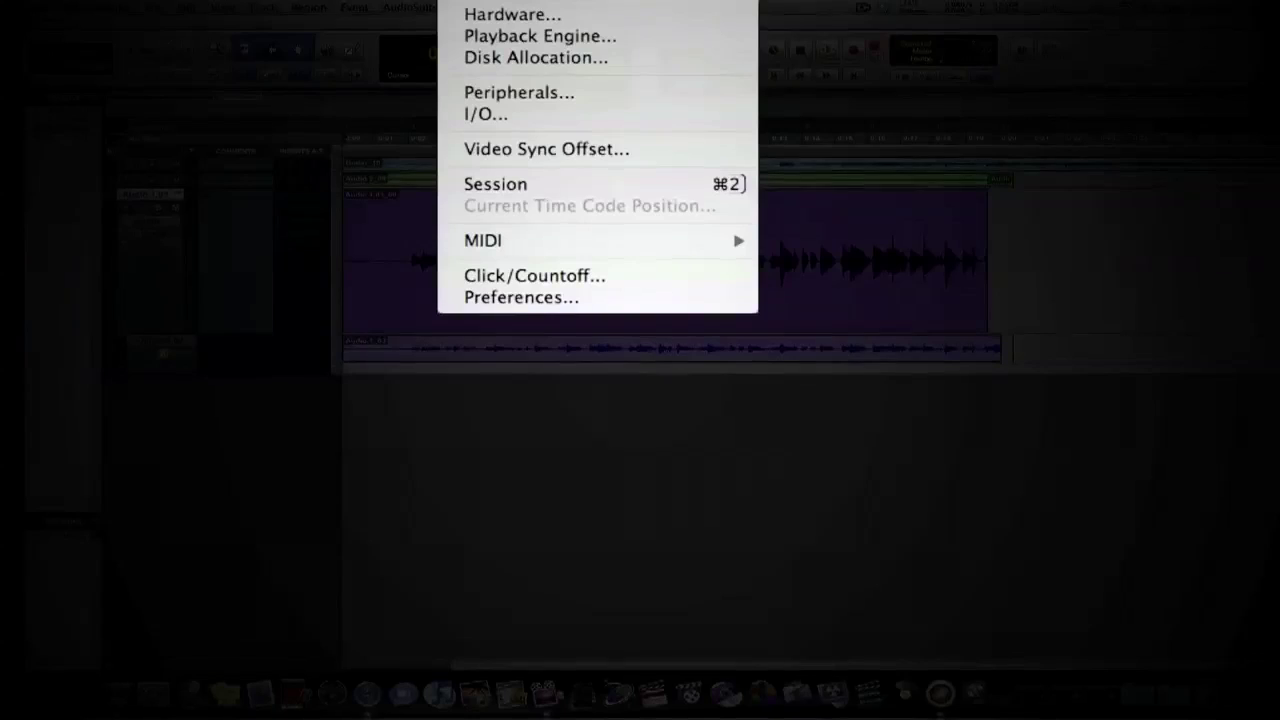
{"action": "left_click", "coordinate": [521, 297]}
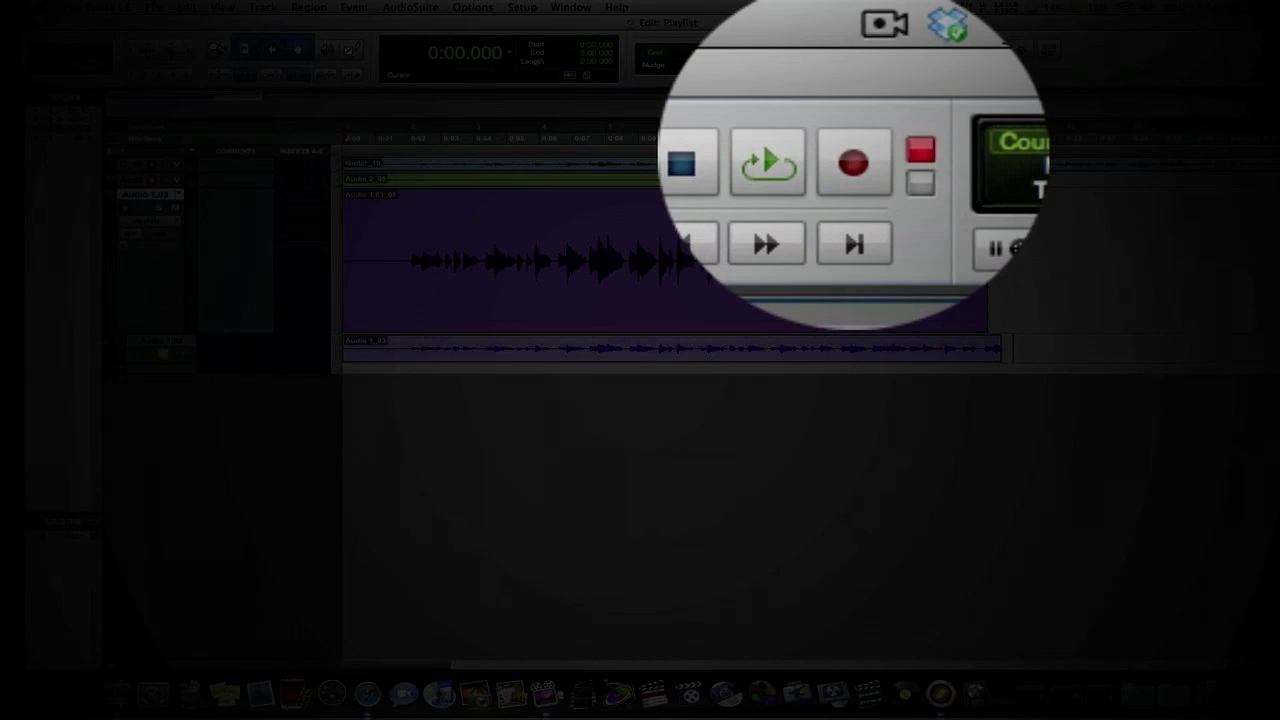
{"action": "right_click", "coordinate": [853, 50]}
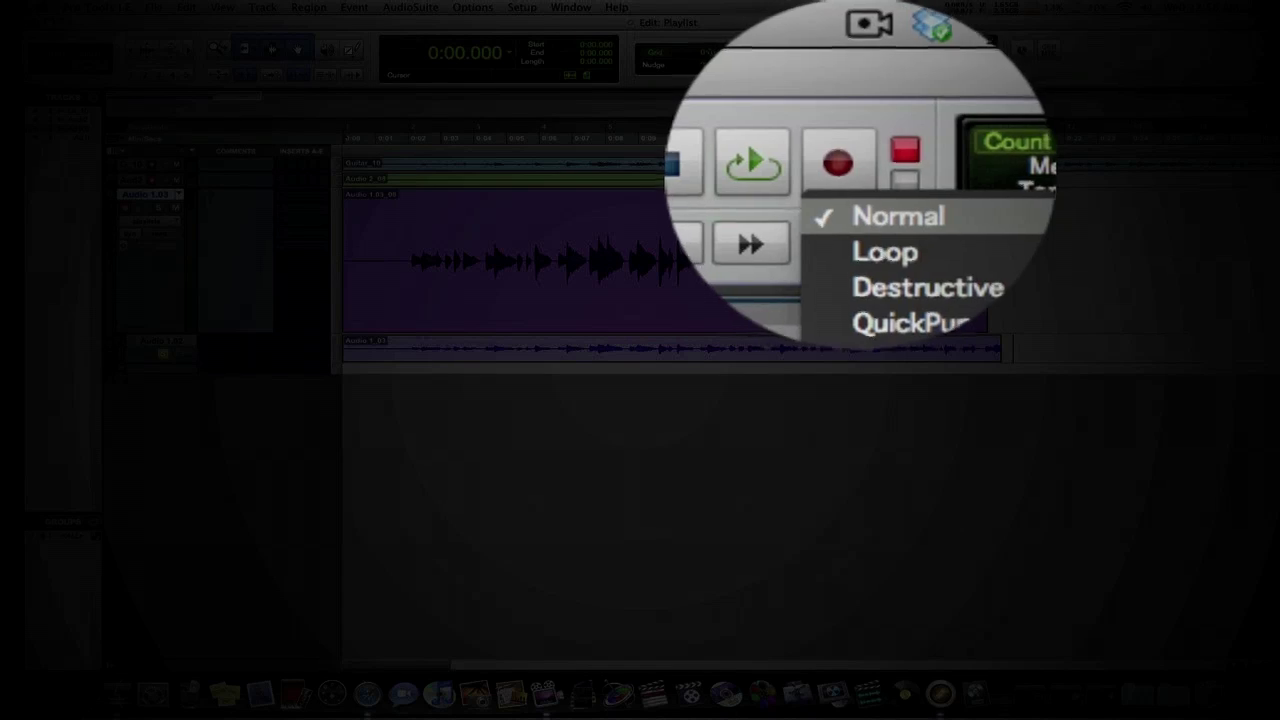
{"action": "key", "text": "Escape"}
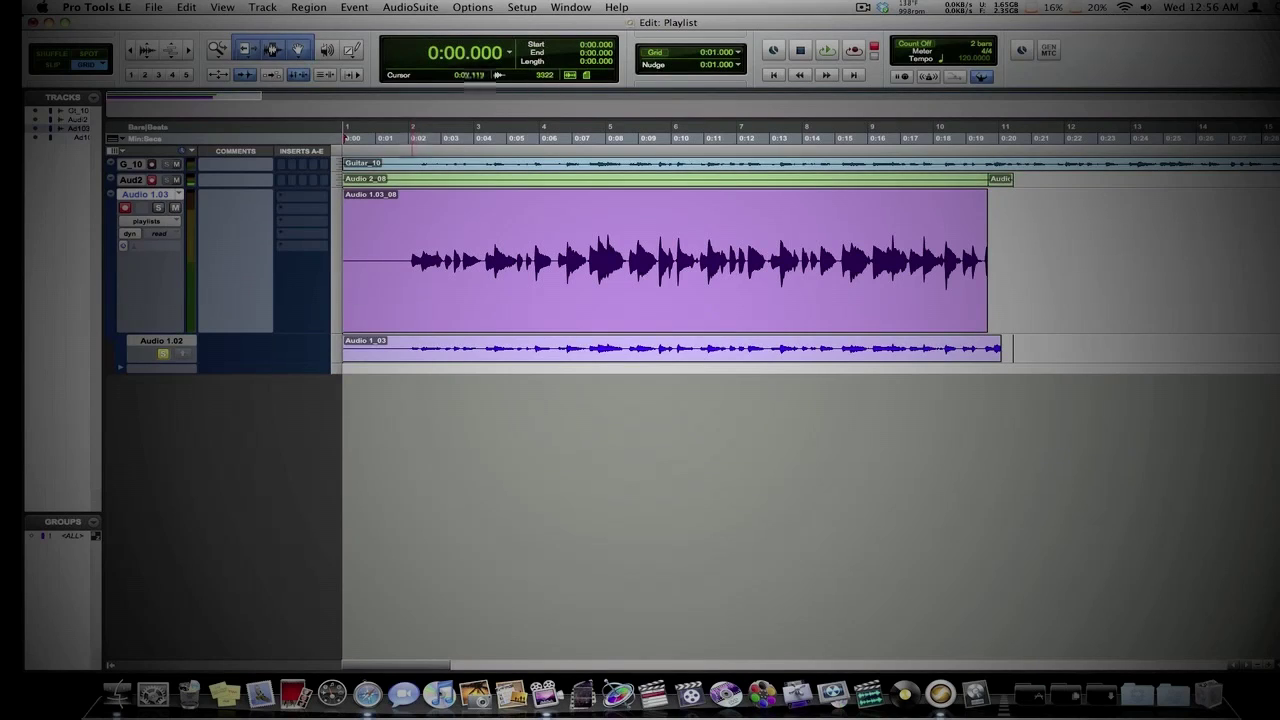
Select 0:02.000 to 0:10.000 on the Audio 1.03 track and loop-record several takes over that range
{"action": "left_click_drag", "start_coordinate": [408, 260], "coordinate": [672, 260]}
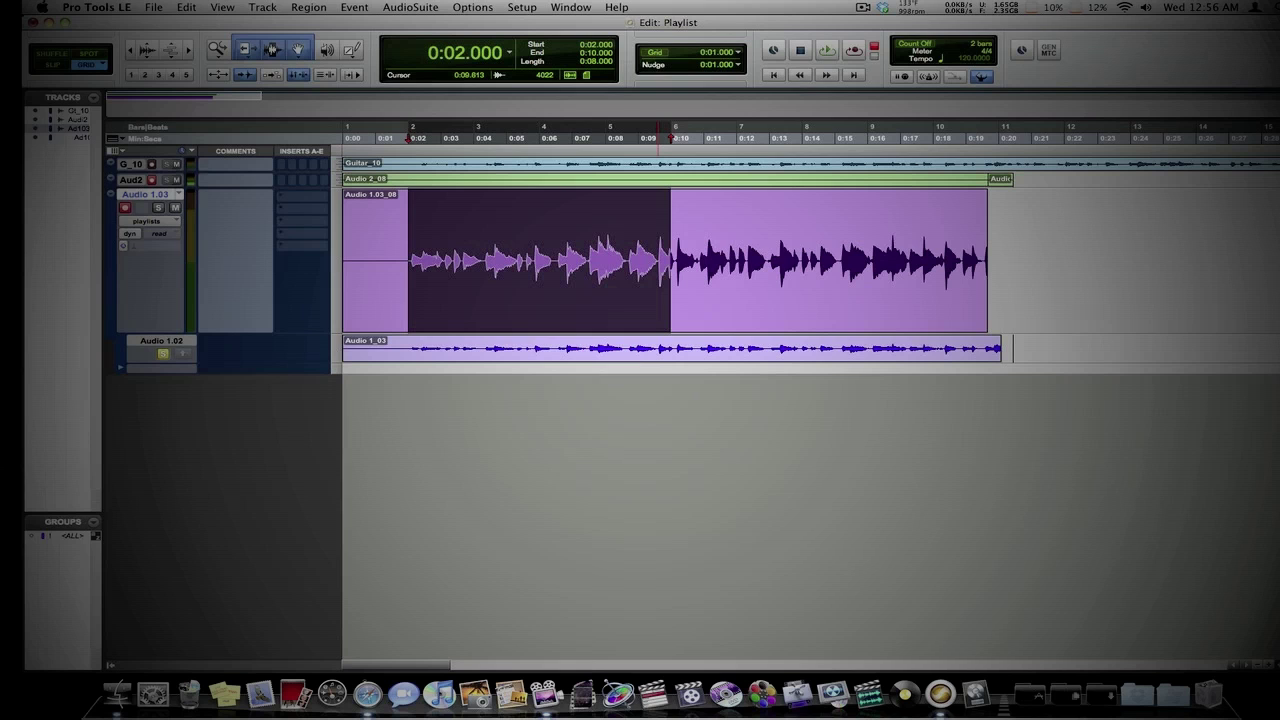
{"action": "key", "text": "3"}
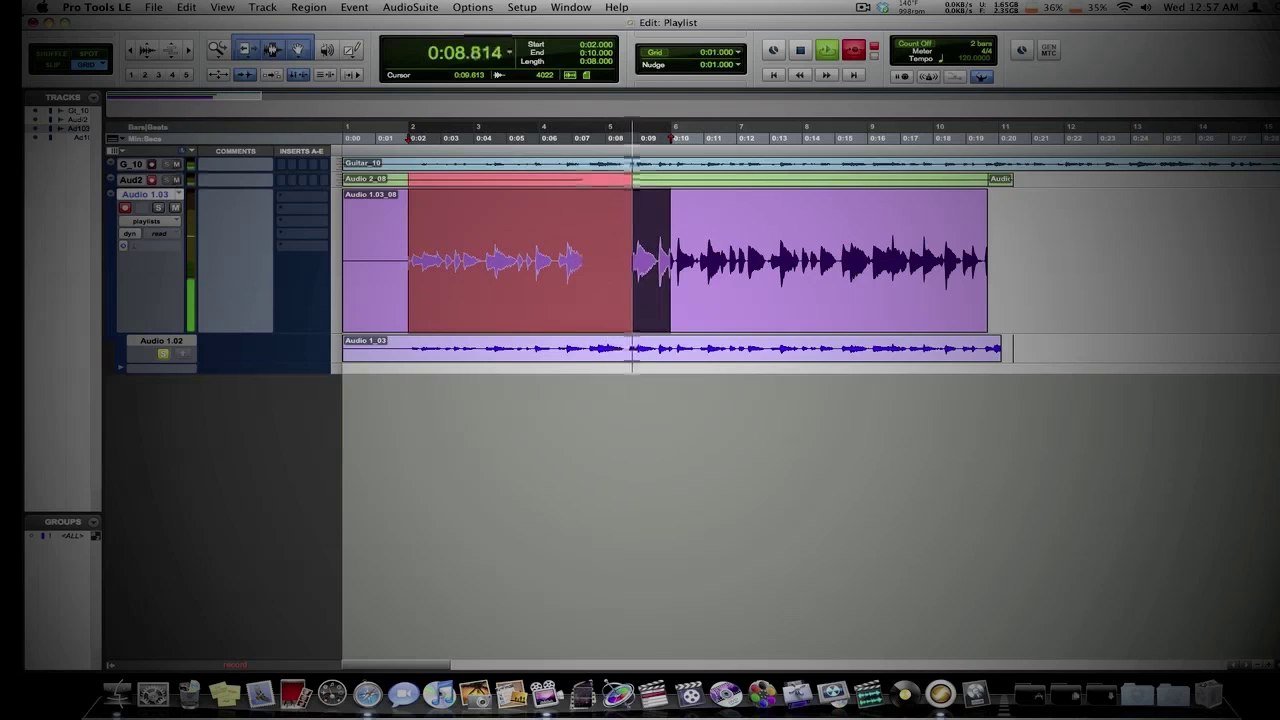
{"action": "key", "text": "space"}
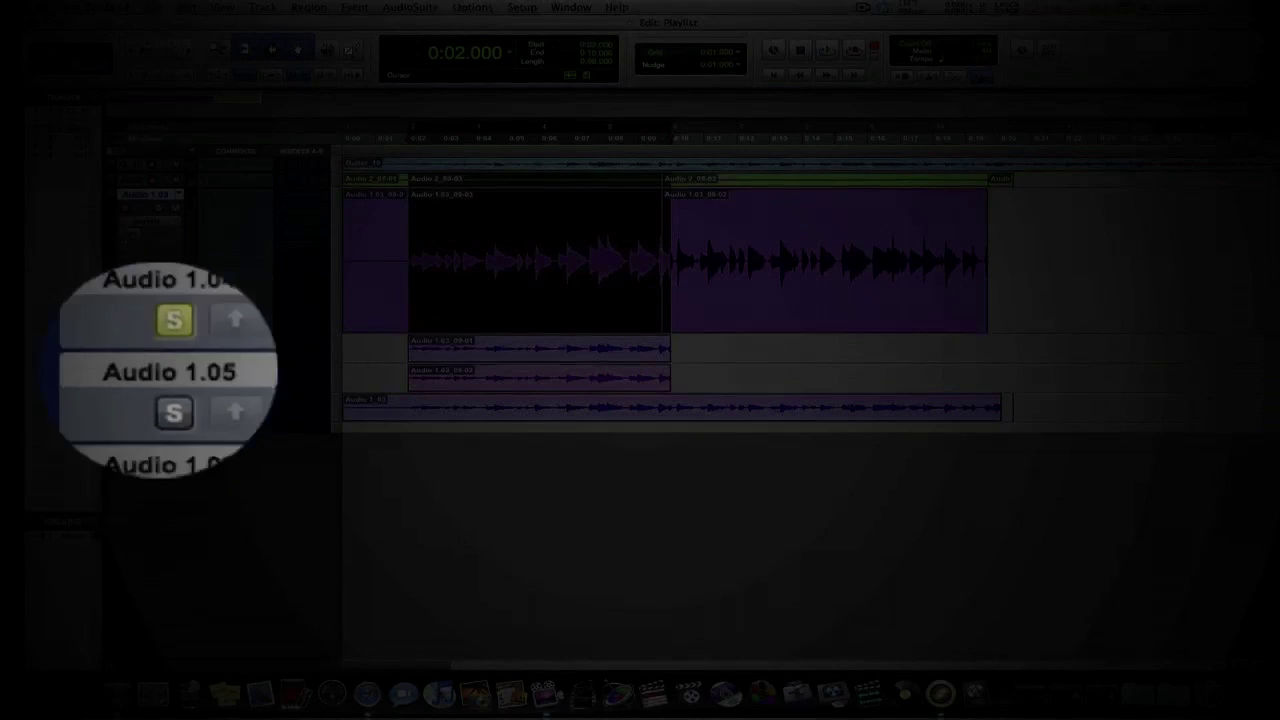
Solo the Audio 1.05 and Audio 1.04 lanes in turn and audition the Audio 1.04 take from 0:02.000
{"action": "left_click", "coordinate": [168, 385]}
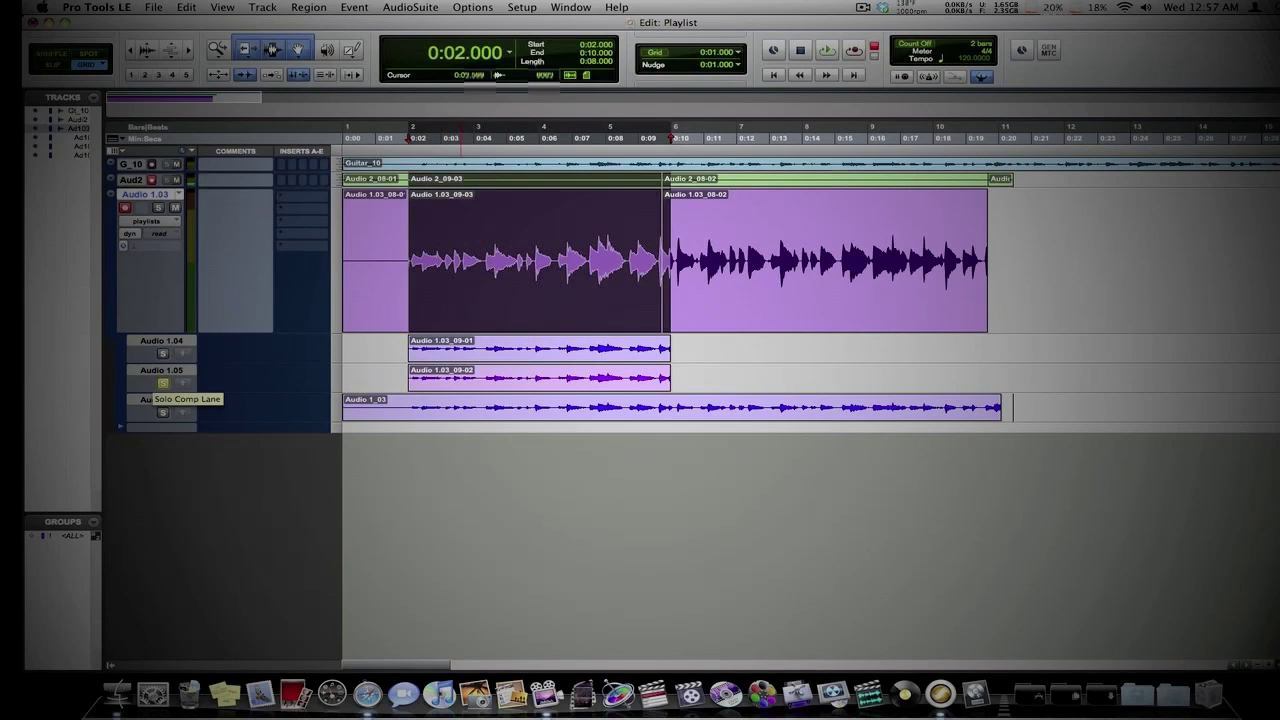
{"action": "left_click", "coordinate": [704, 300]}
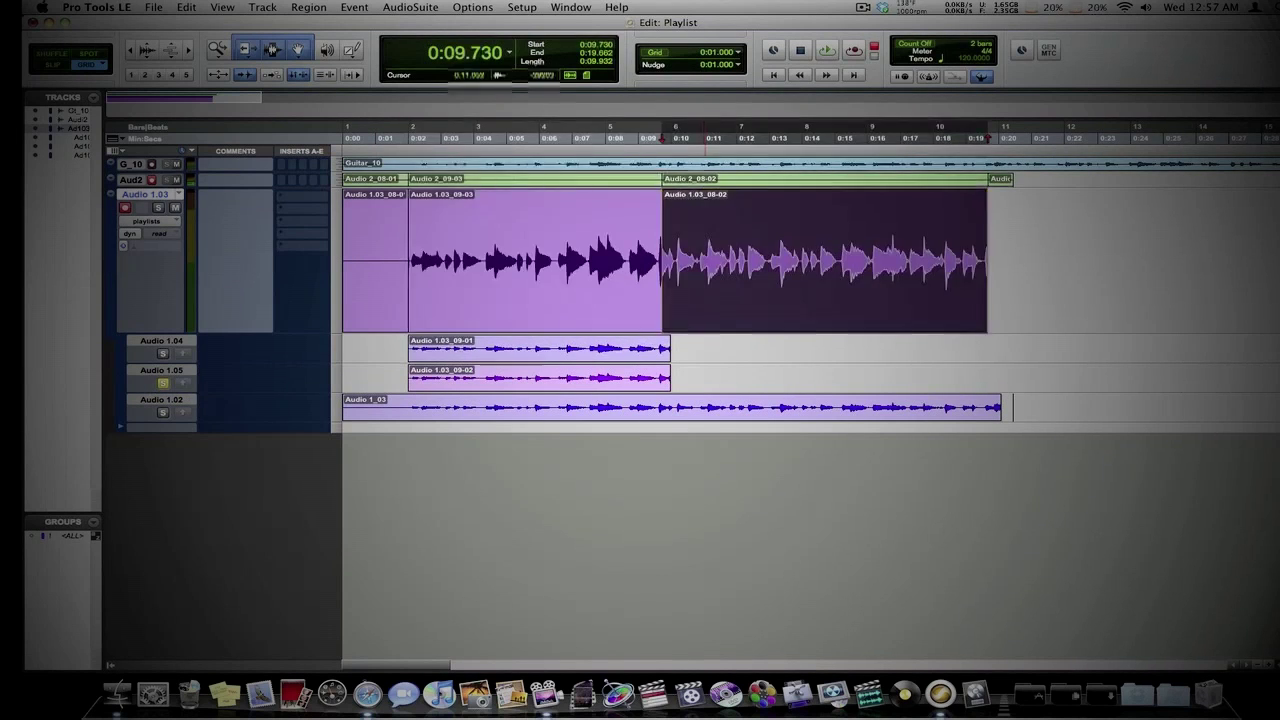
{"action": "left_click", "coordinate": [638, 352]}
{"action": "left_click", "coordinate": [637, 298]}
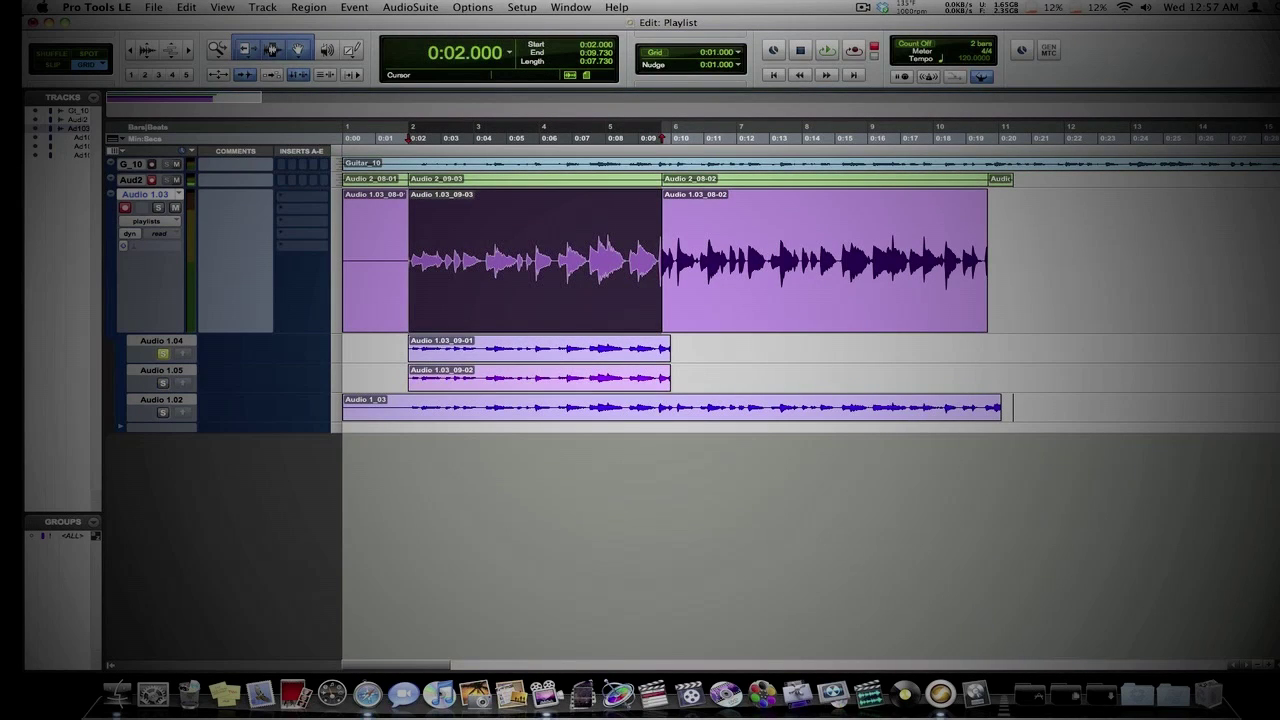
{"action": "left_click", "coordinate": [408, 232]}
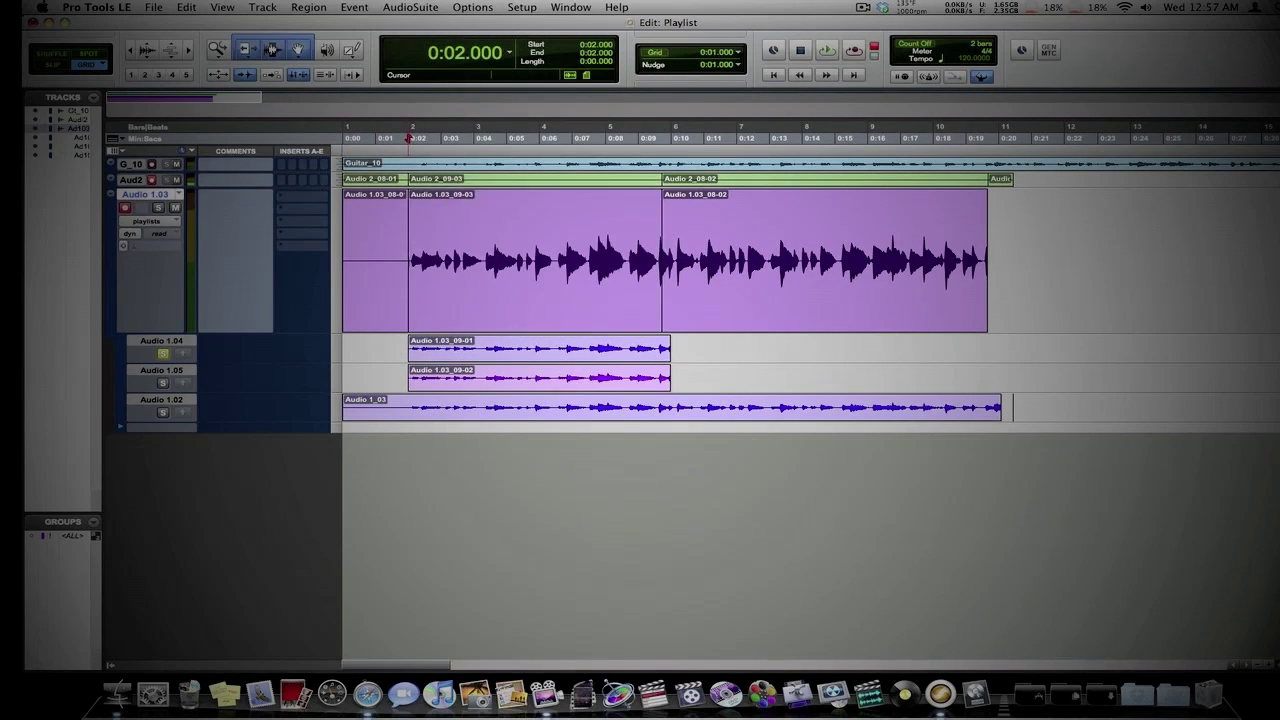
{"action": "key", "text": "space"}
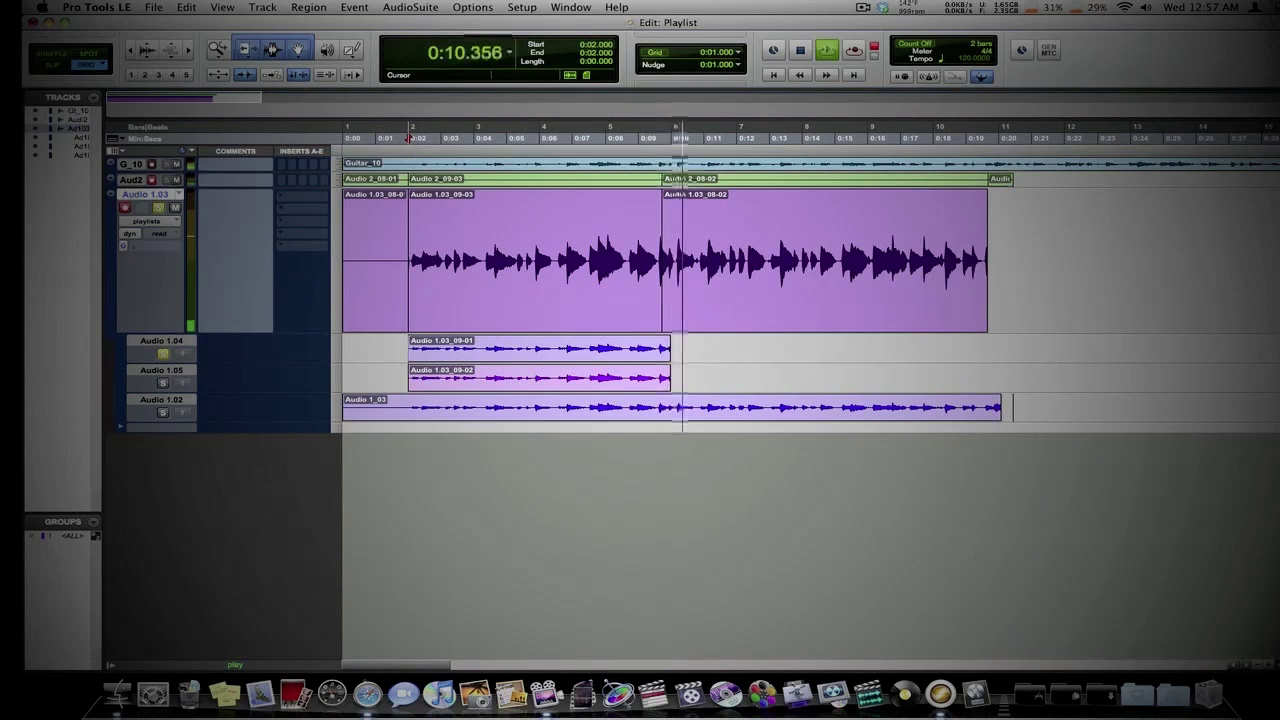
{"action": "key", "text": "space"}
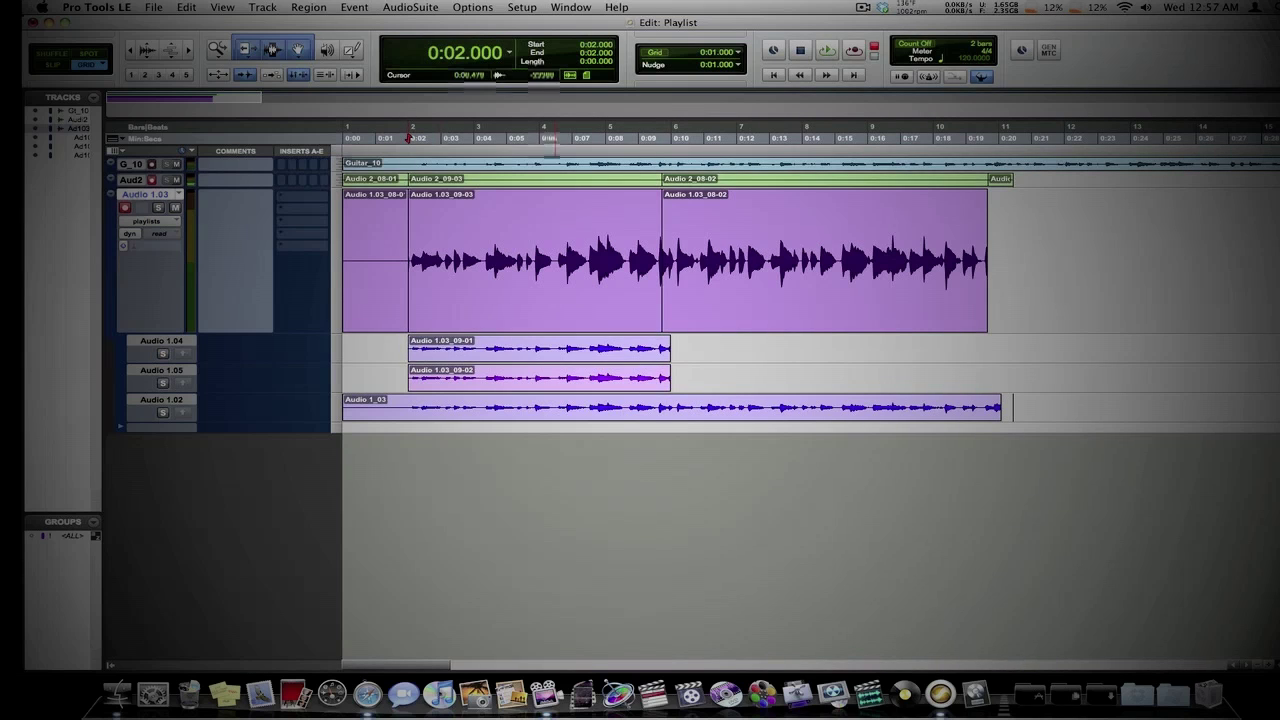
Move the Audio 1.03_09-01 region from the Audio 1.04 lane up to the main Audio 1.03 playlist
{"action": "left_click_drag", "start_coordinate": [532, 352], "coordinate": [532, 270]}
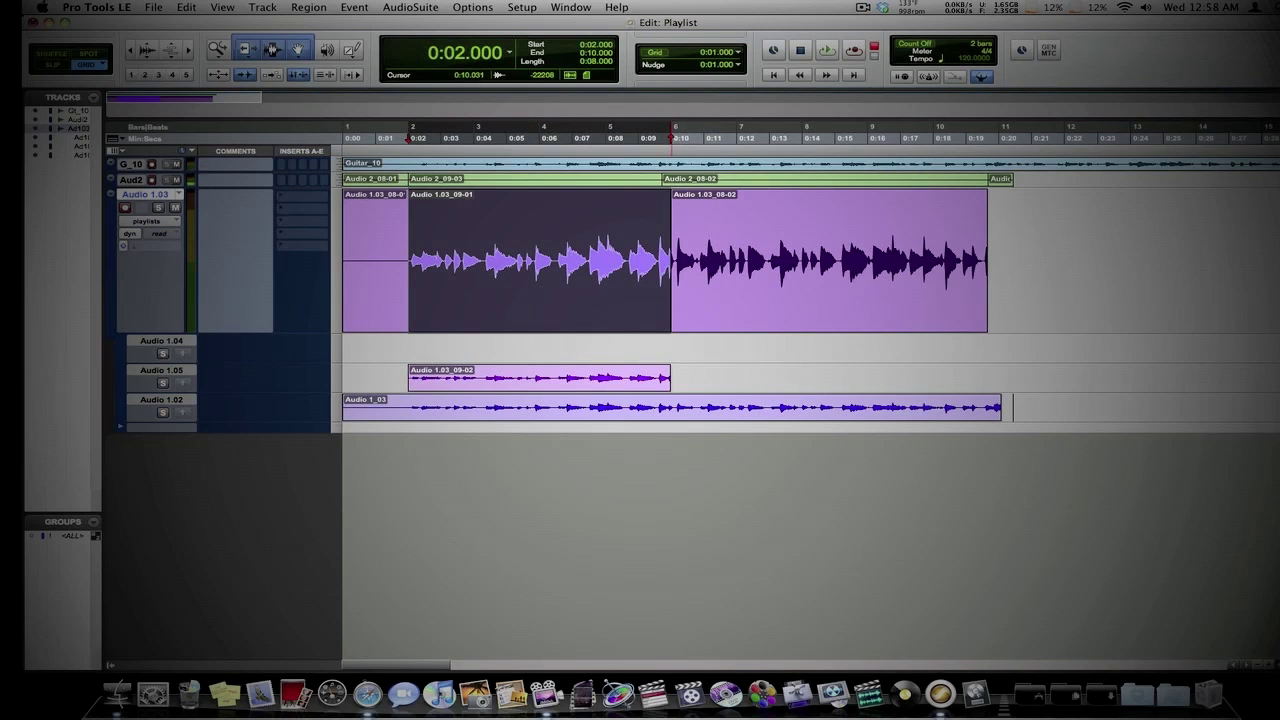
Examine the edit point at 0:10.000 between the two regions on the main Audio 1.03 playlist at waveform level
{"action": "key", "text": "super+bracketright"}
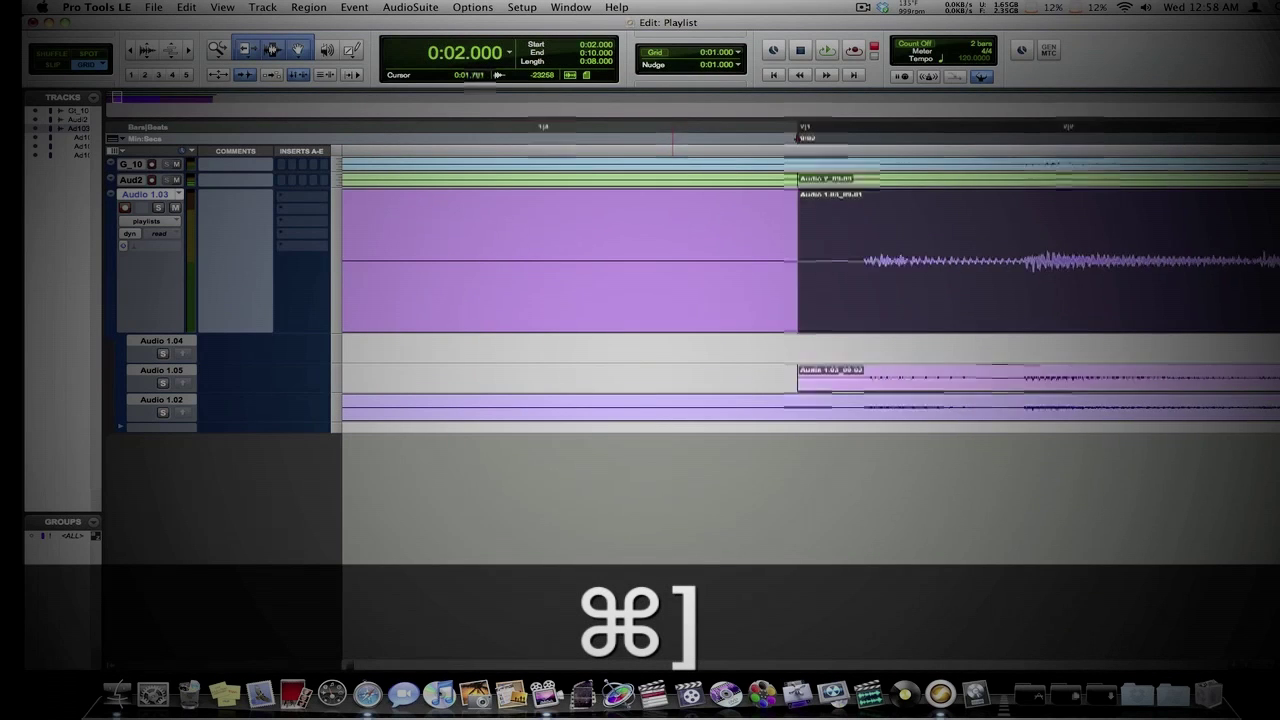
{"action": "scroll", "coordinate": [810, 260], "scroll_direction": "right", "scroll_amount": 10}
{"action": "key", "text": "ctrl+alt+v"}
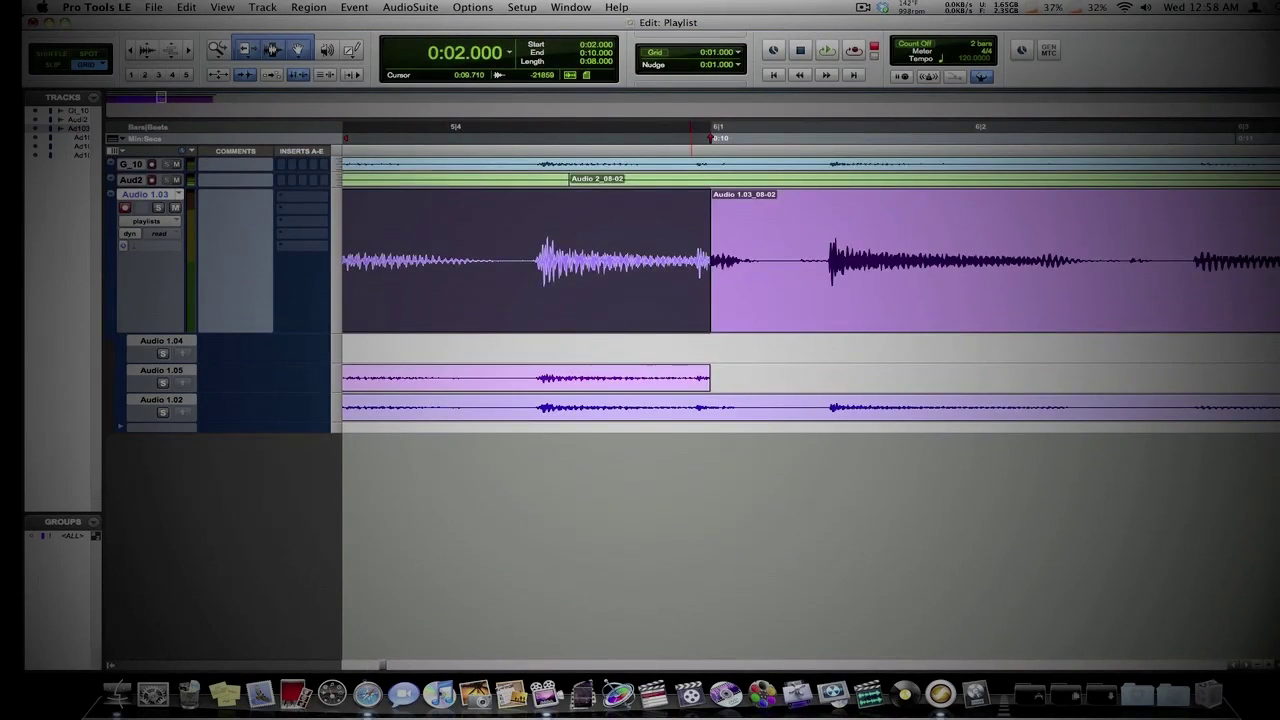
{"action": "key", "text": "super"}
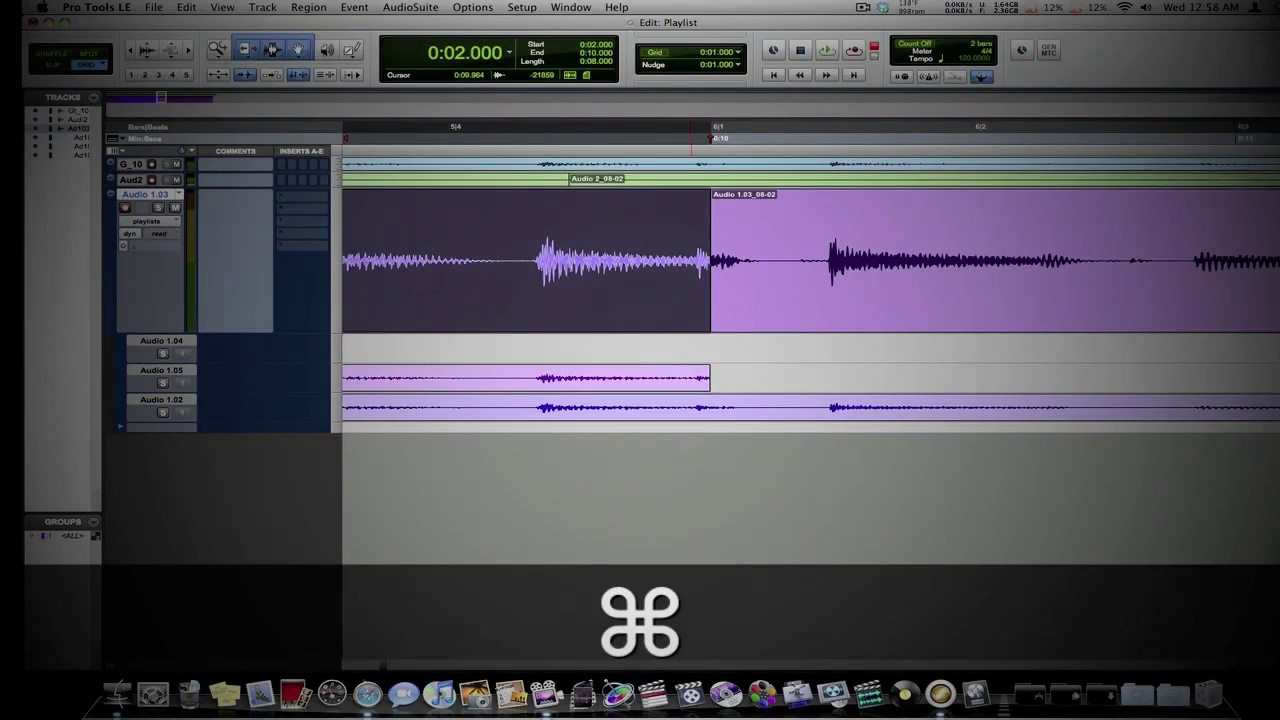
{"action": "key", "text": "super+bracketright"}
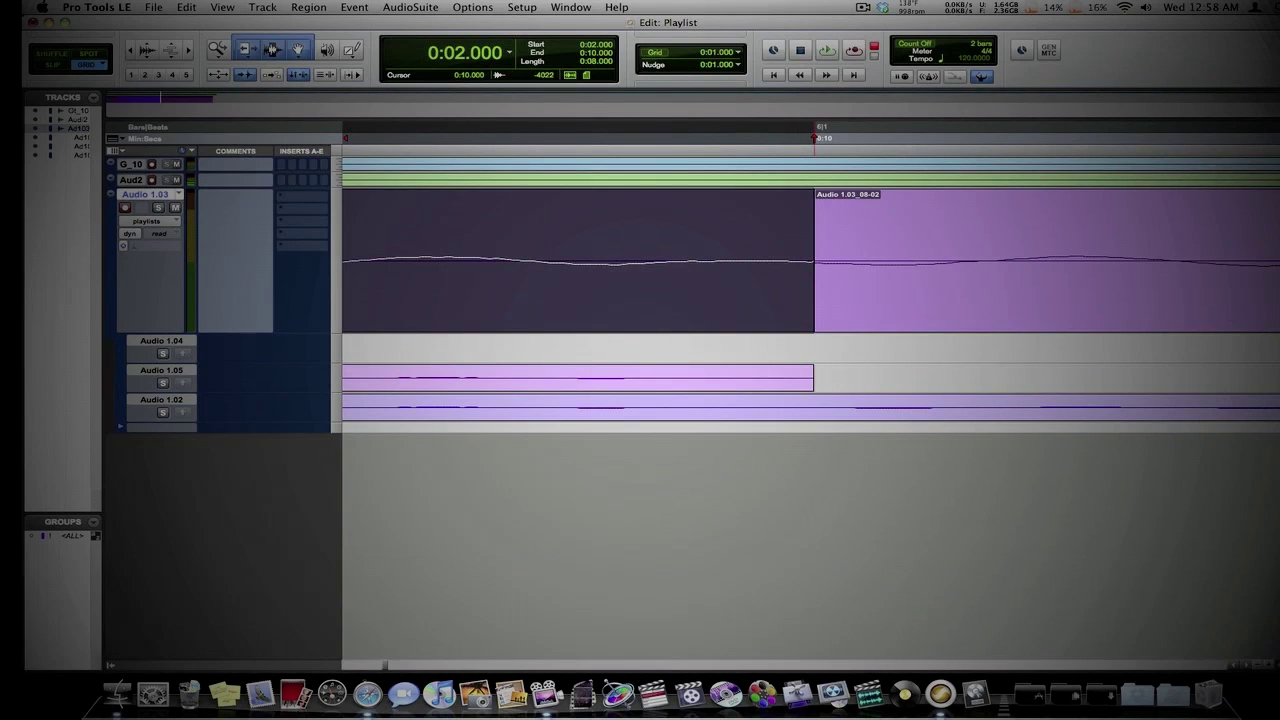
{"action": "key", "text": "super"}
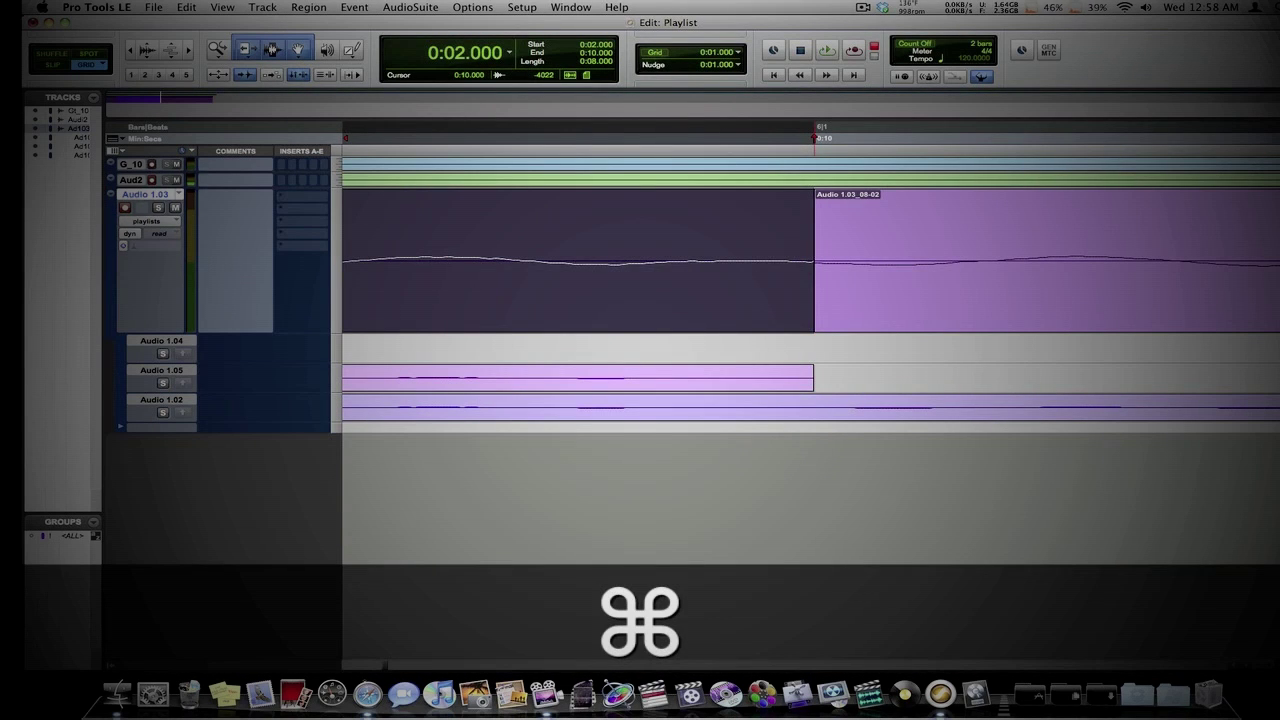
{"action": "key", "text": "ctrl"}
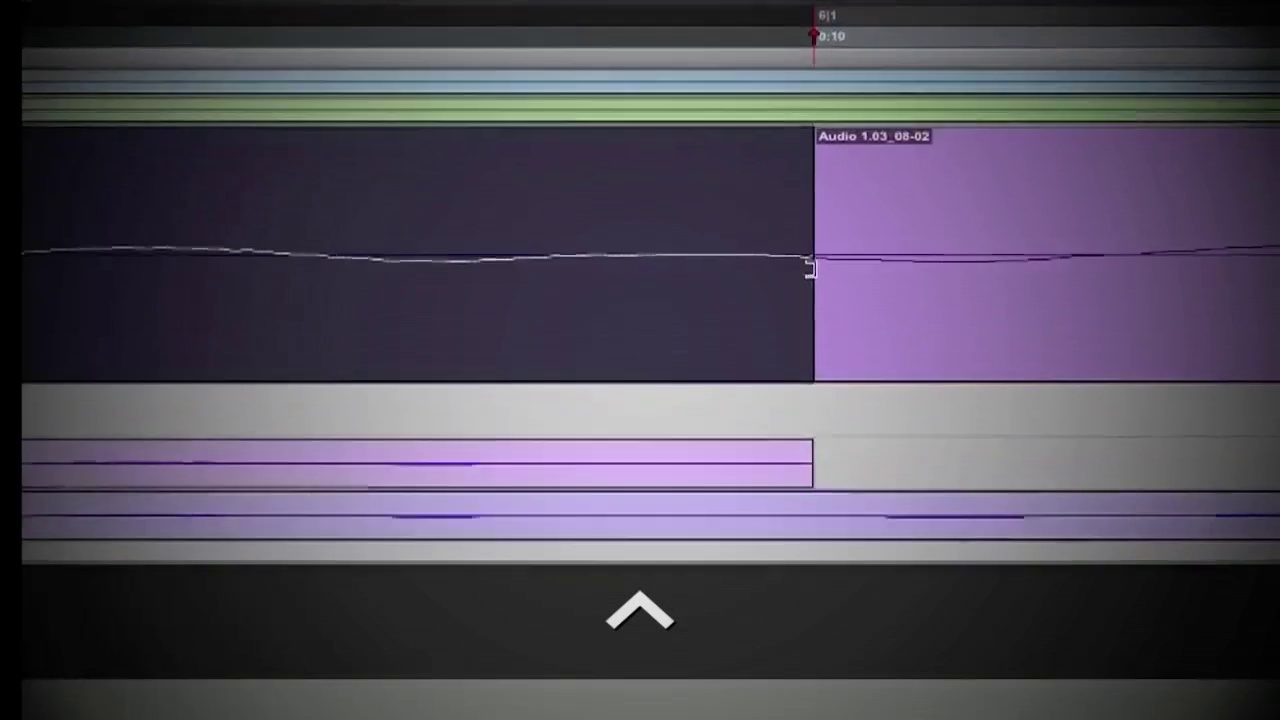
{"action": "scroll", "coordinate": [810, 268], "scroll_direction": "up", "scroll_amount": 2}
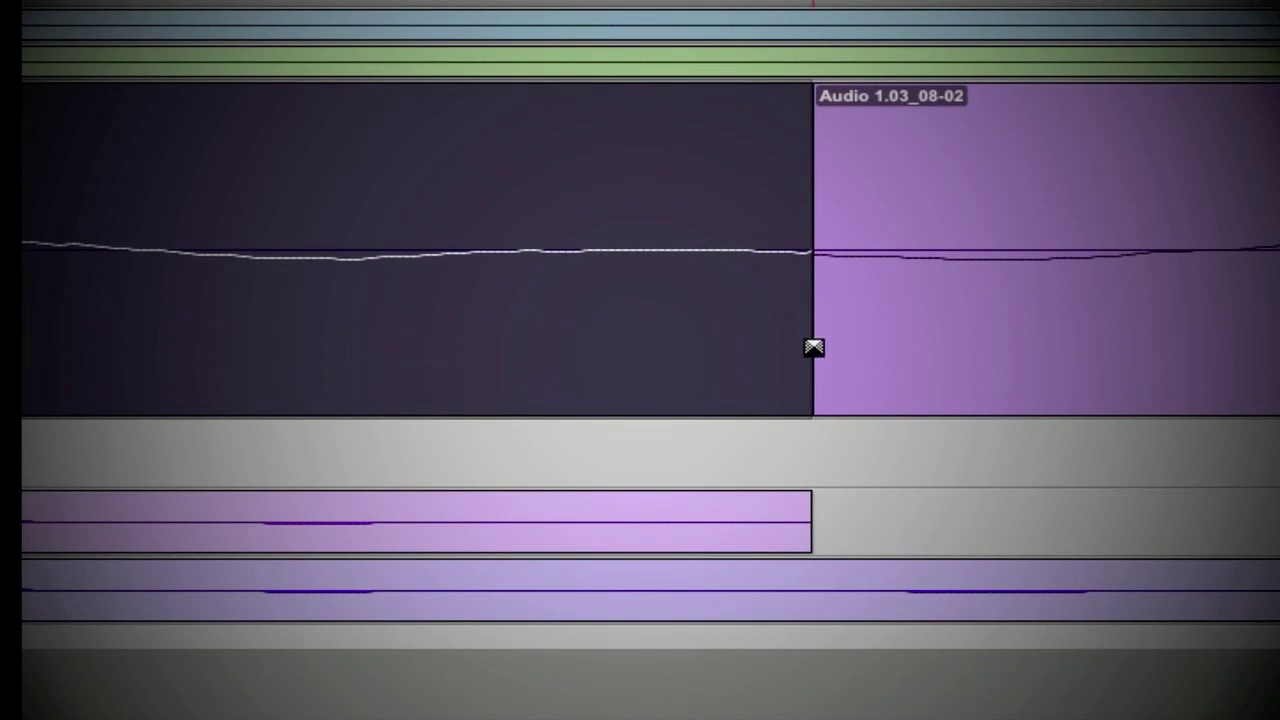
Switch the edit mode from Grid to Slip and create a short crossfade across the 0:10.000 edit point on the Audio 1.03 track
{"action": "left_click", "coordinate": [812, 385]}
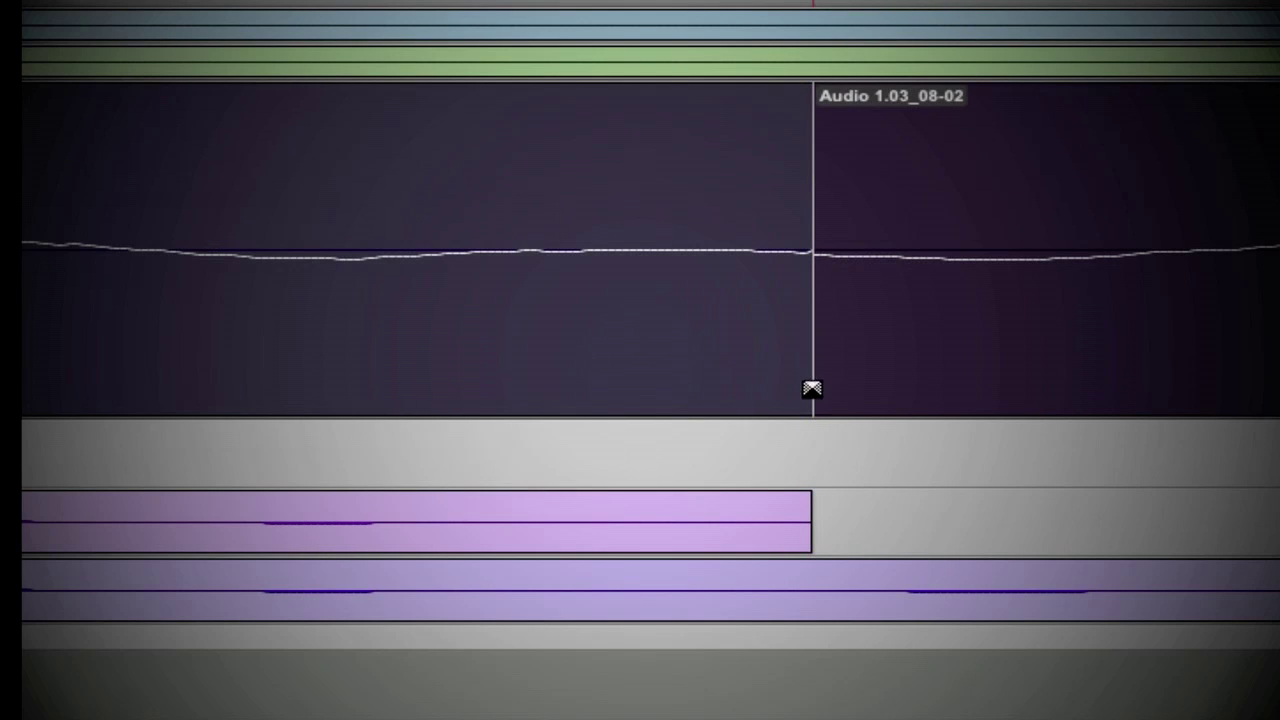
{"action": "left_click", "coordinate": [809, 211]}
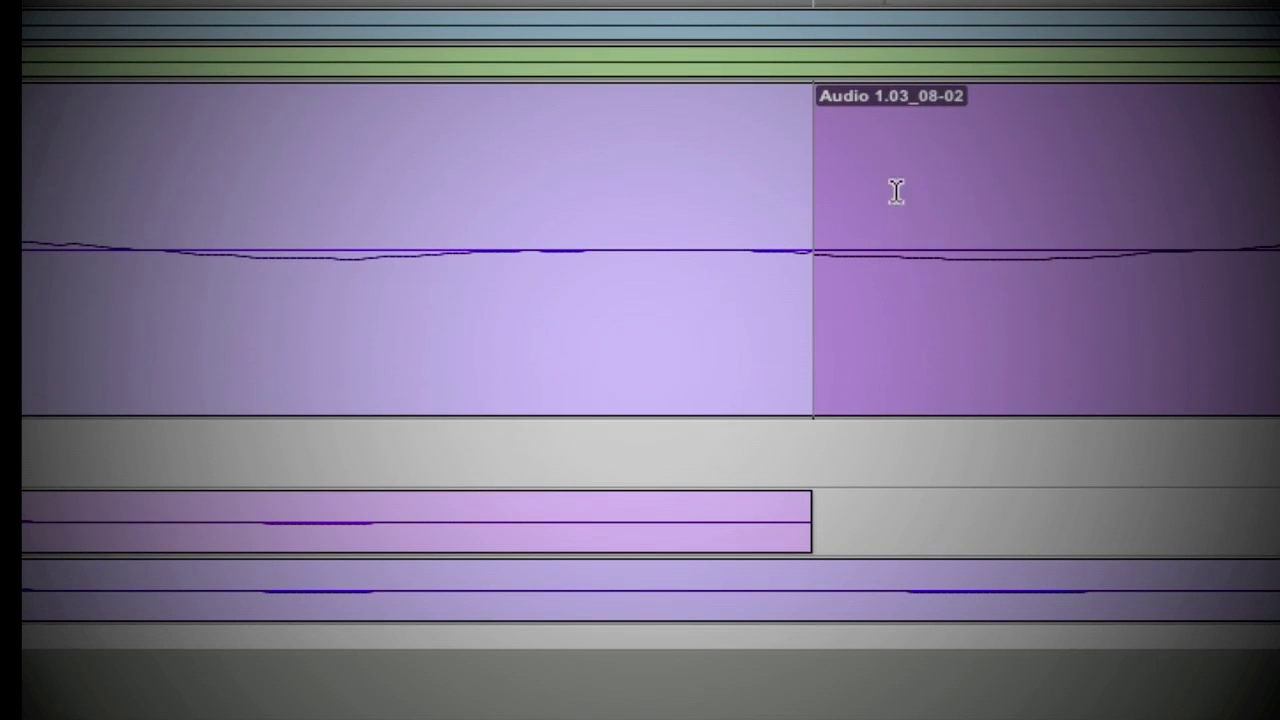
{"action": "key", "text": "ctrl"}
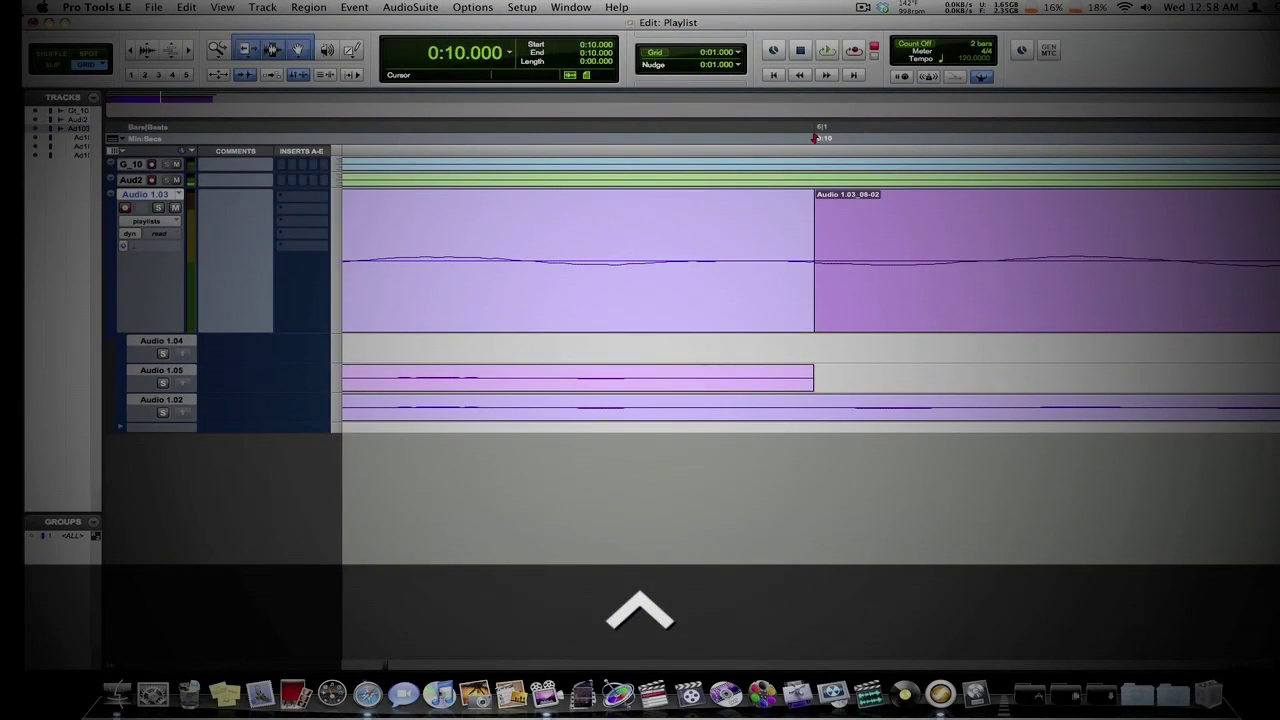
{"action": "key", "text": "F2"}
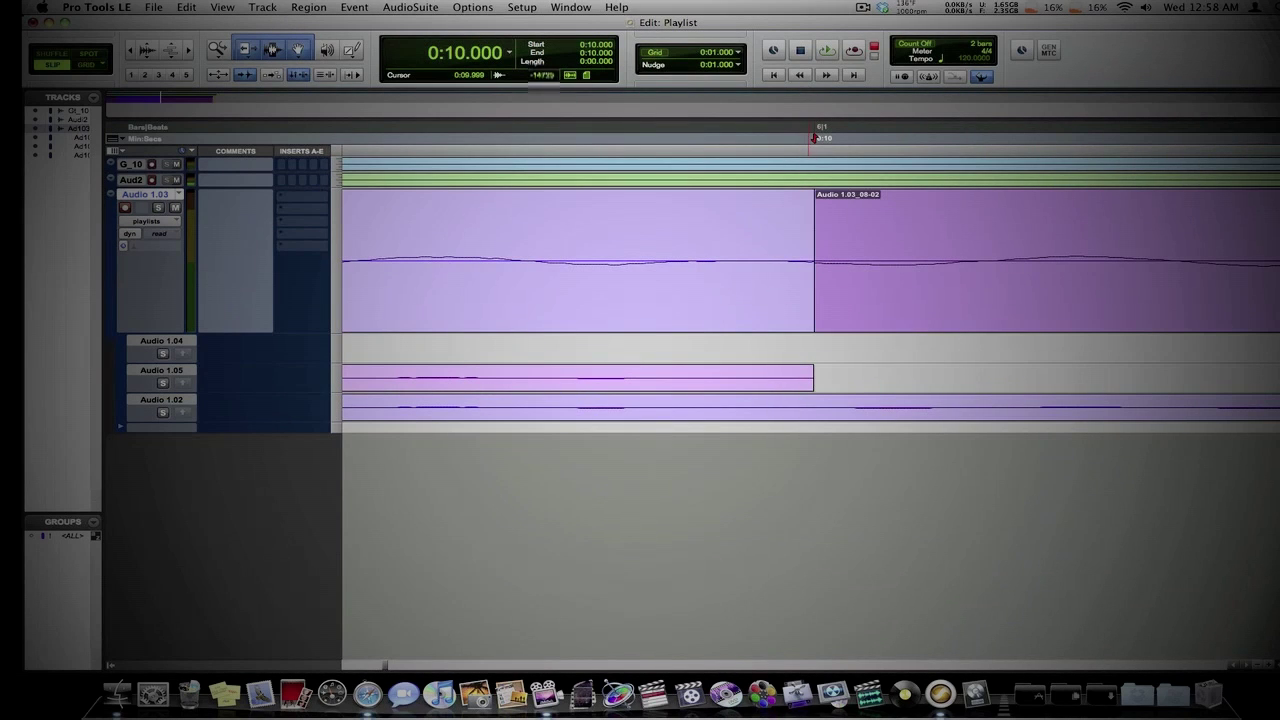
{"action": "left_click_drag", "start_coordinate": [814, 316], "coordinate": [832, 316]}
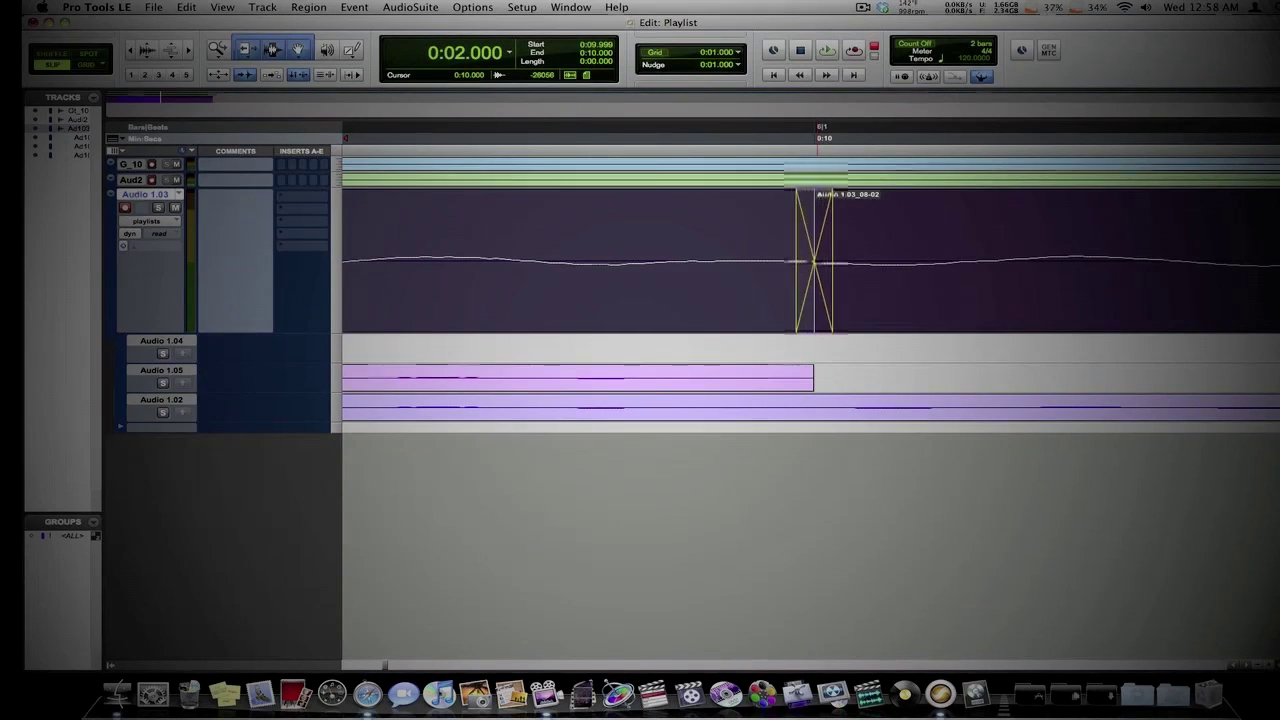